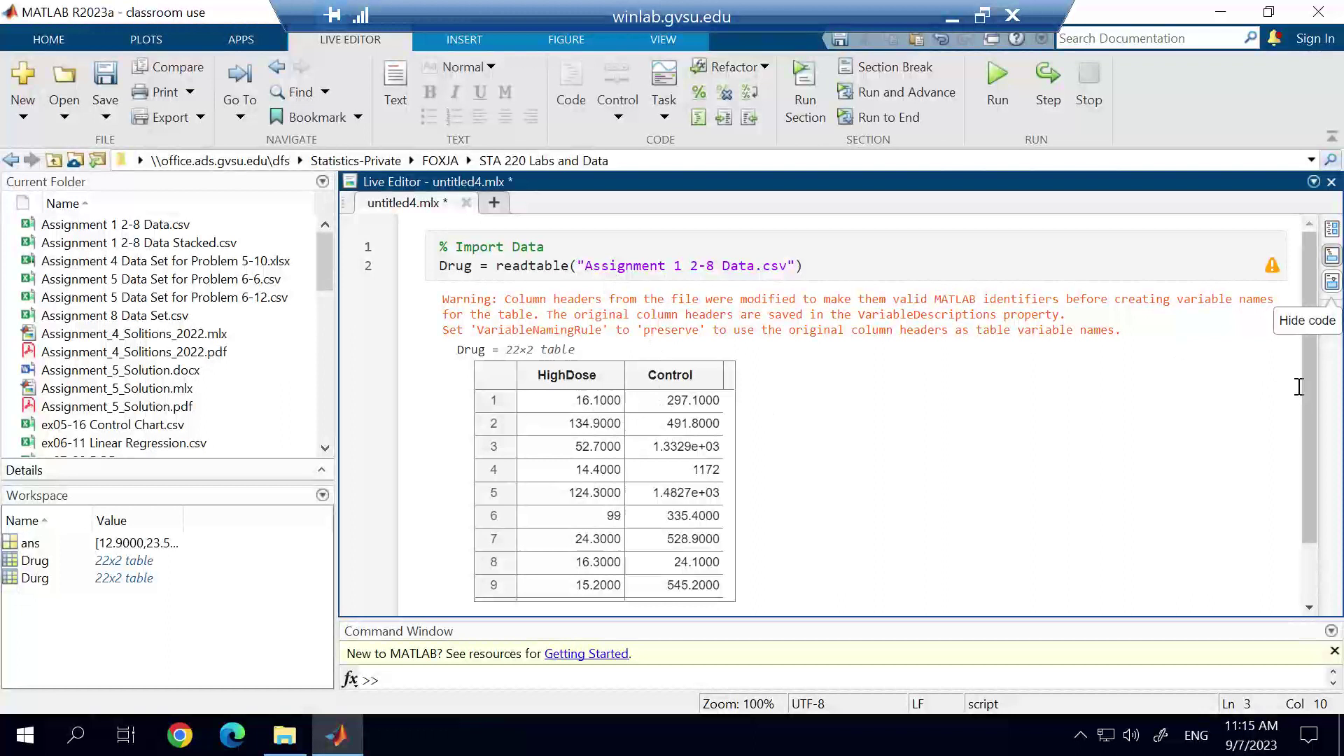
Write boxplot(Drug.HighDose) on line 4 and run it to draw the HighDose box plot
left_click_drag(1313, 393, 1319, 499)
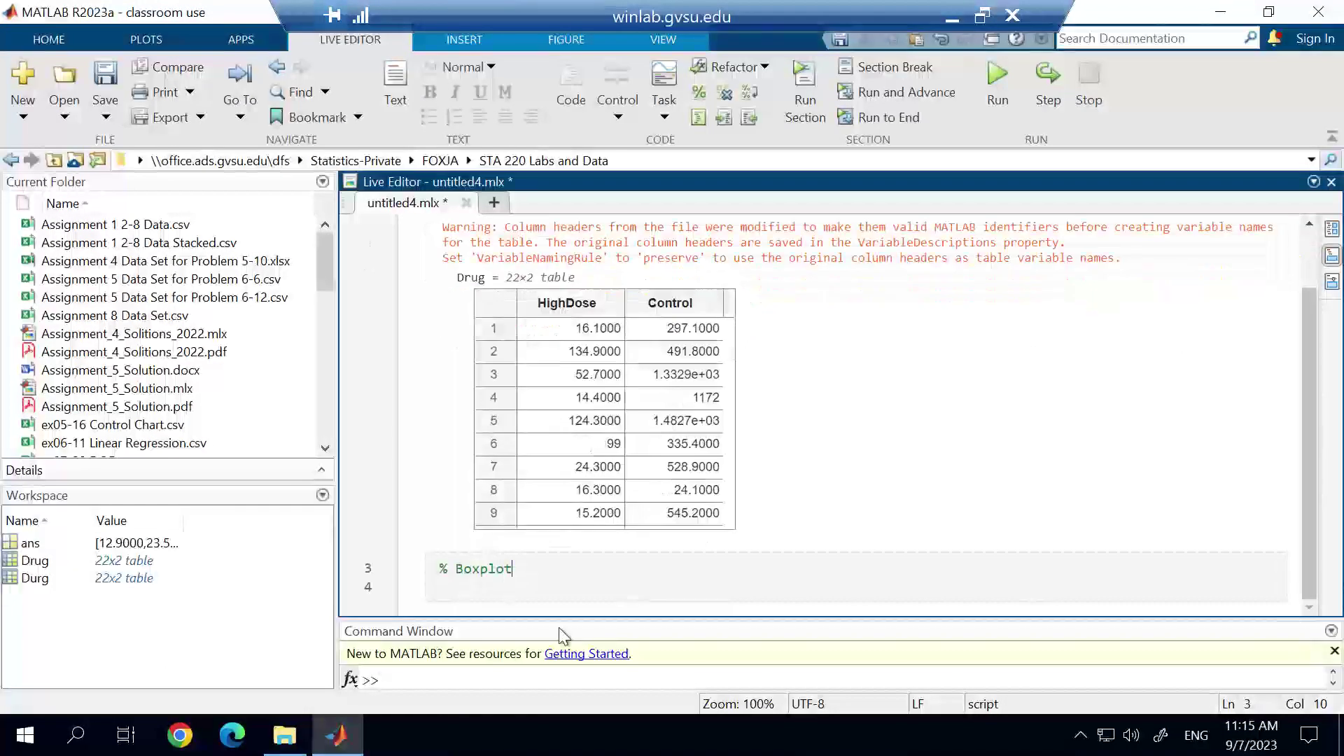
left_click(479, 591)
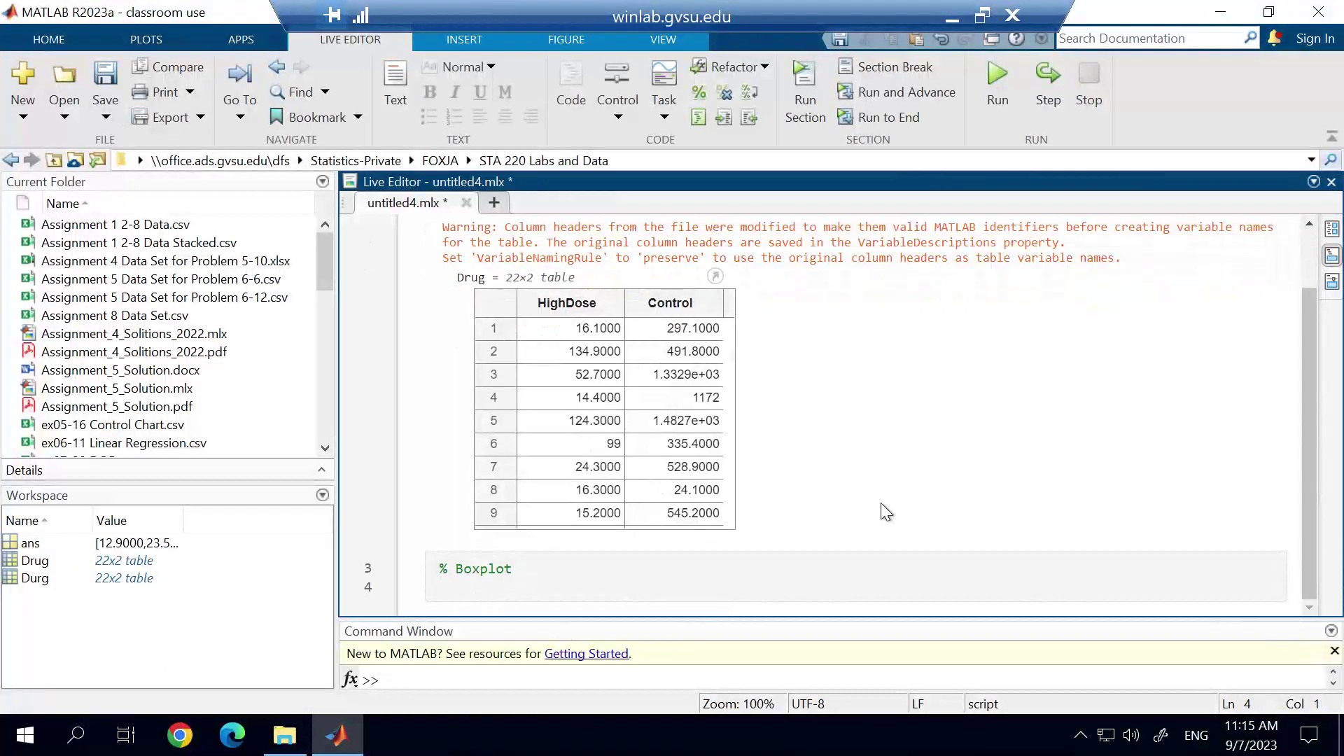
type("boxplot(")
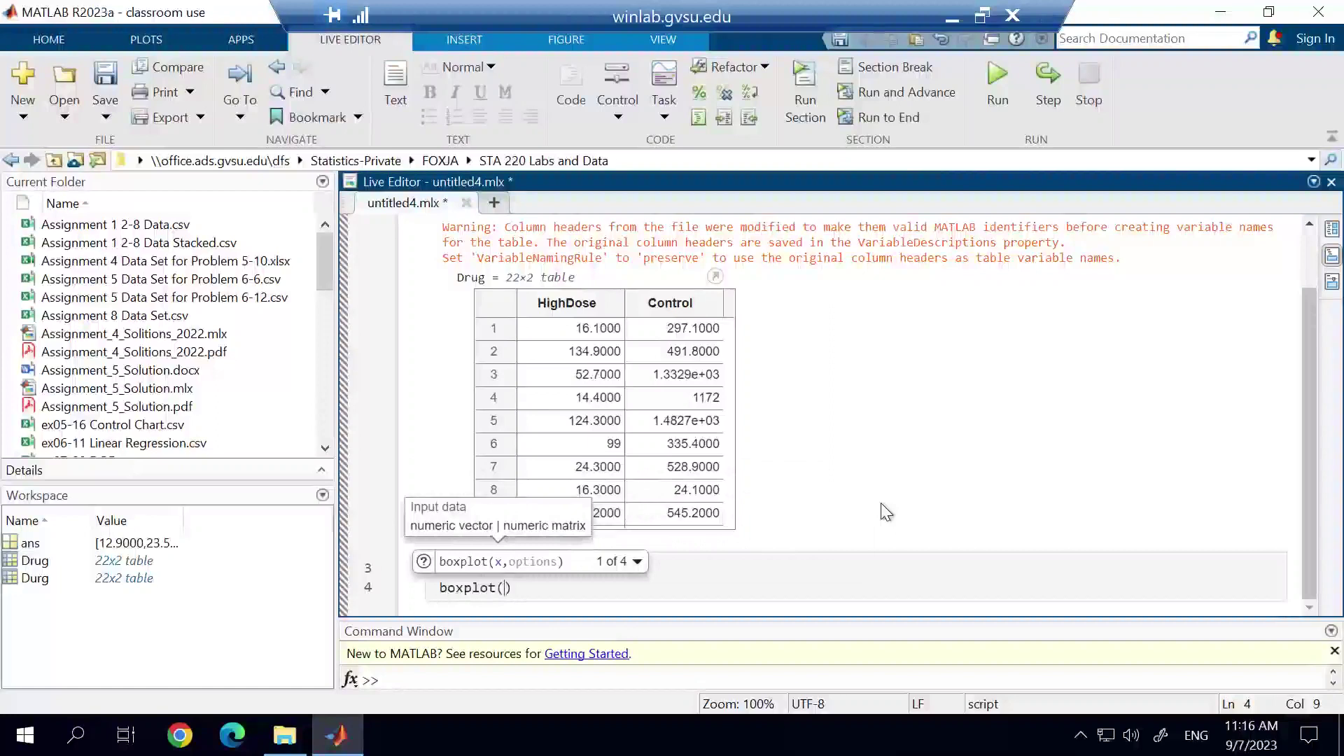
type("Drug")
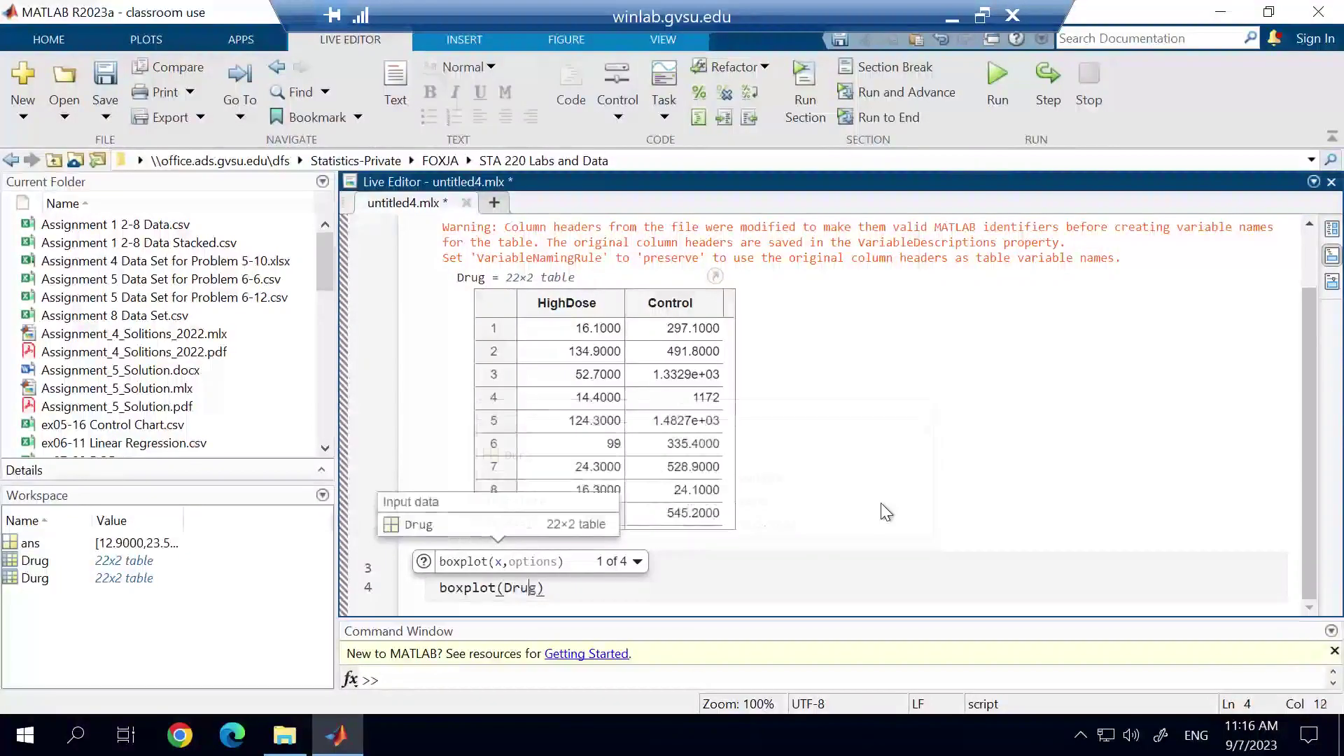
type(".")
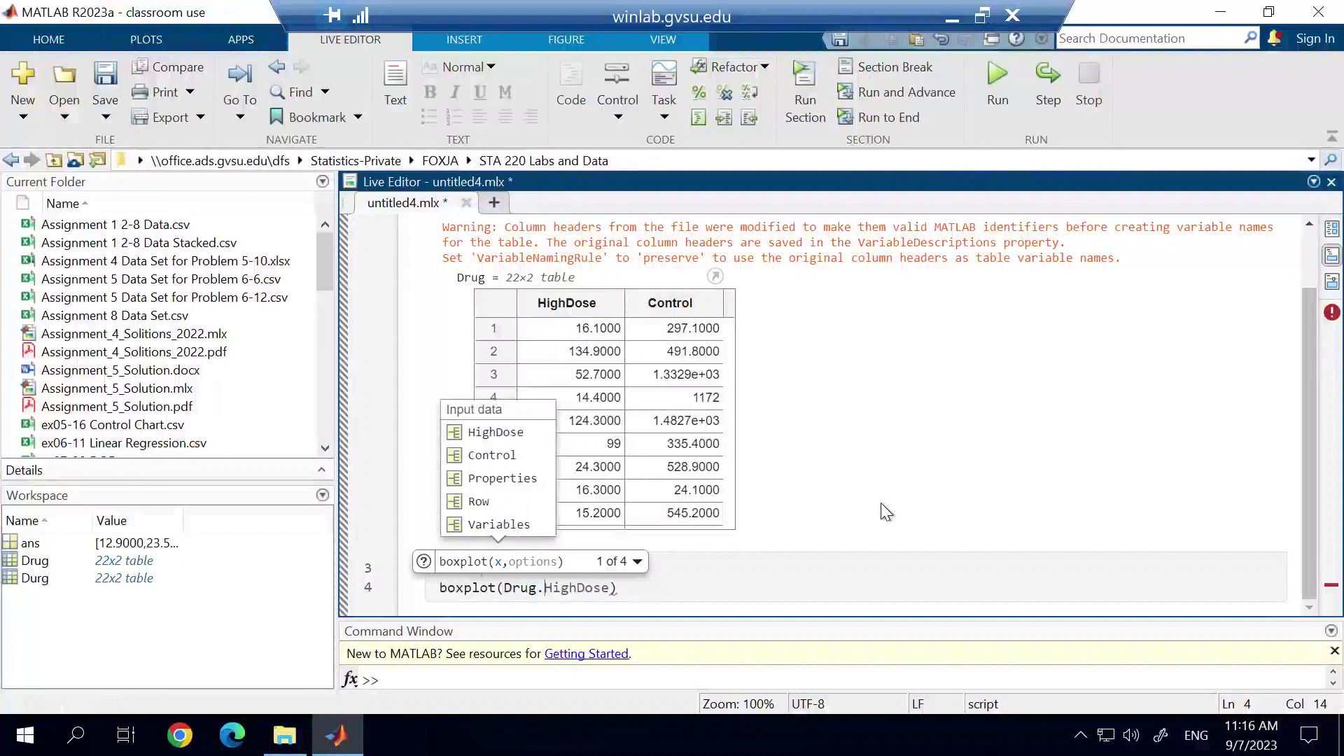
key("Tab")
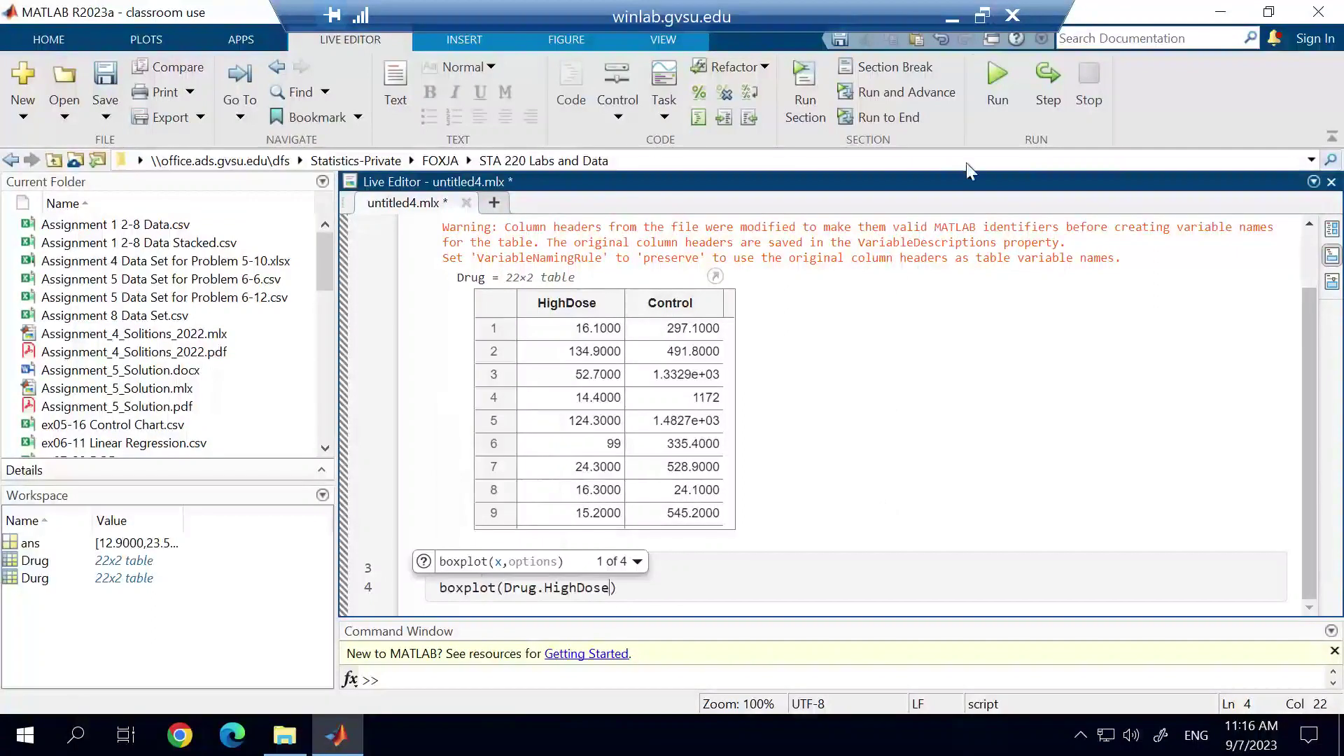
left_click(996, 74)
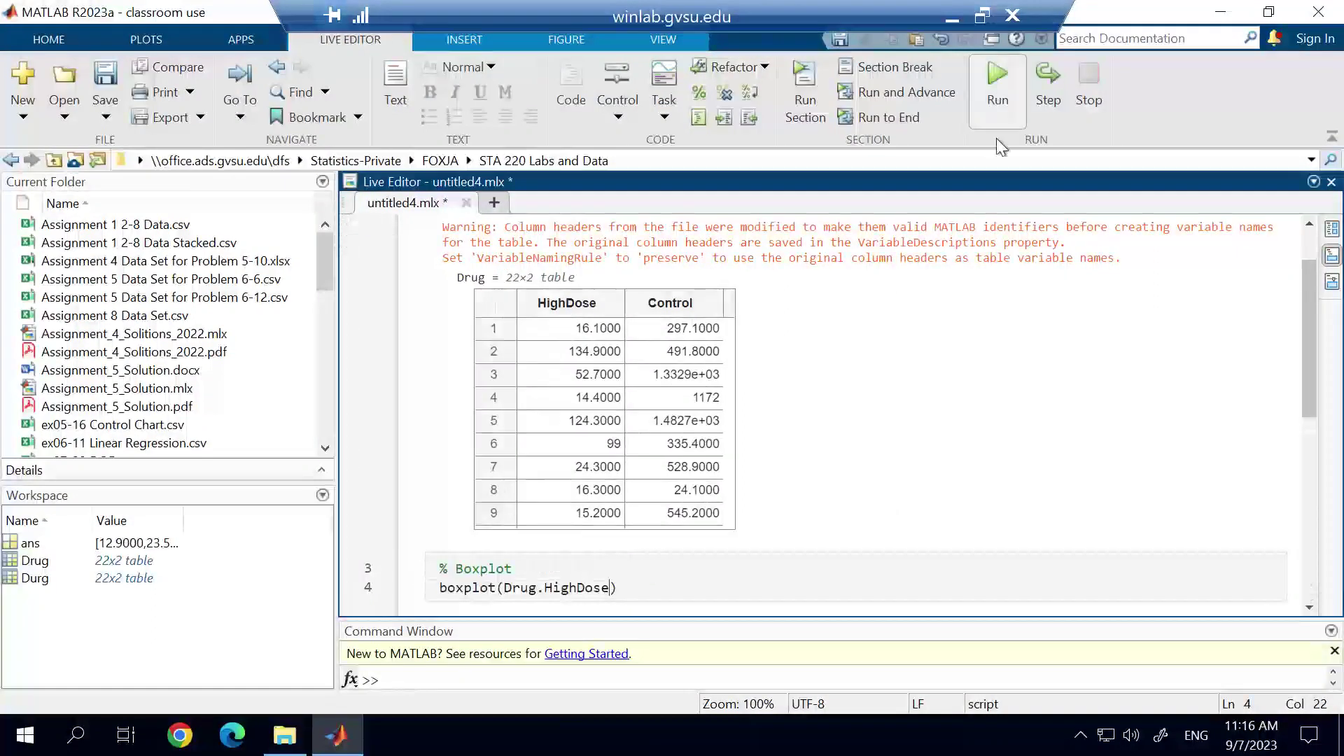
scroll(891, 360, "down", 3)
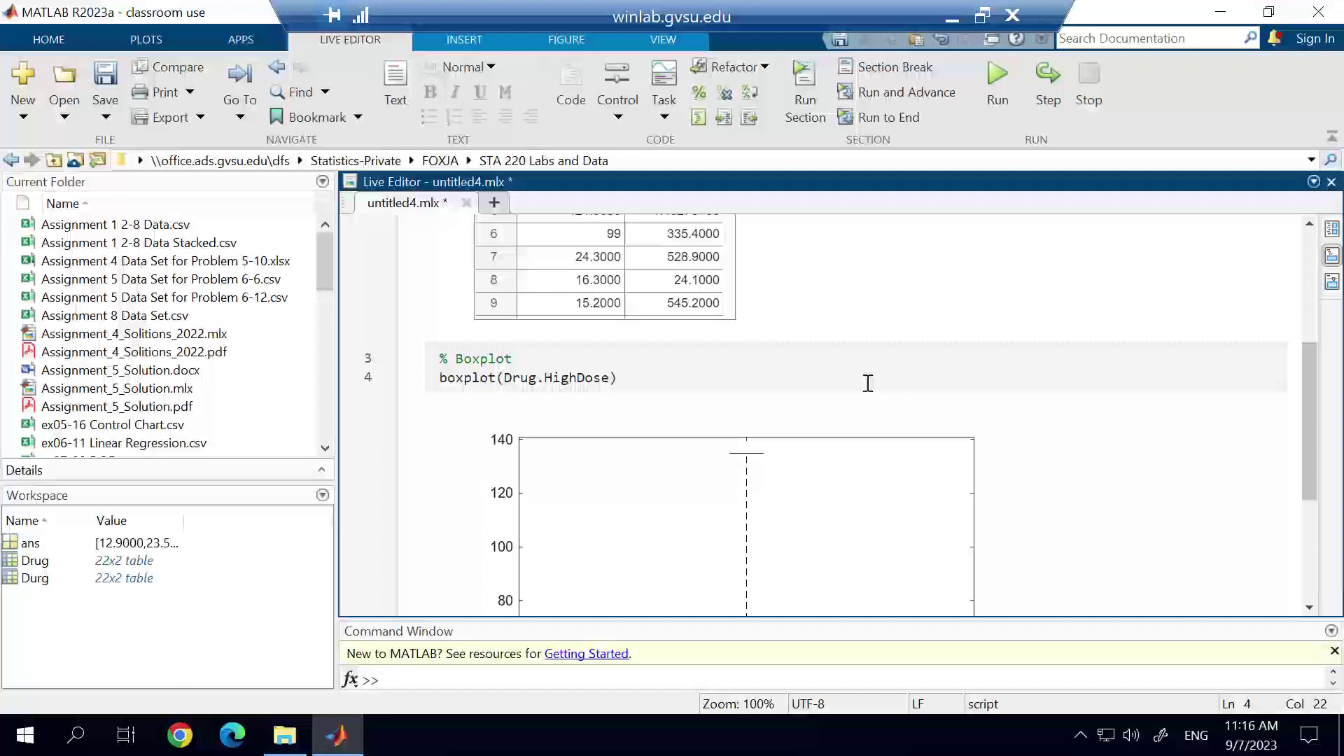
scroll(867, 383, "down", 4)
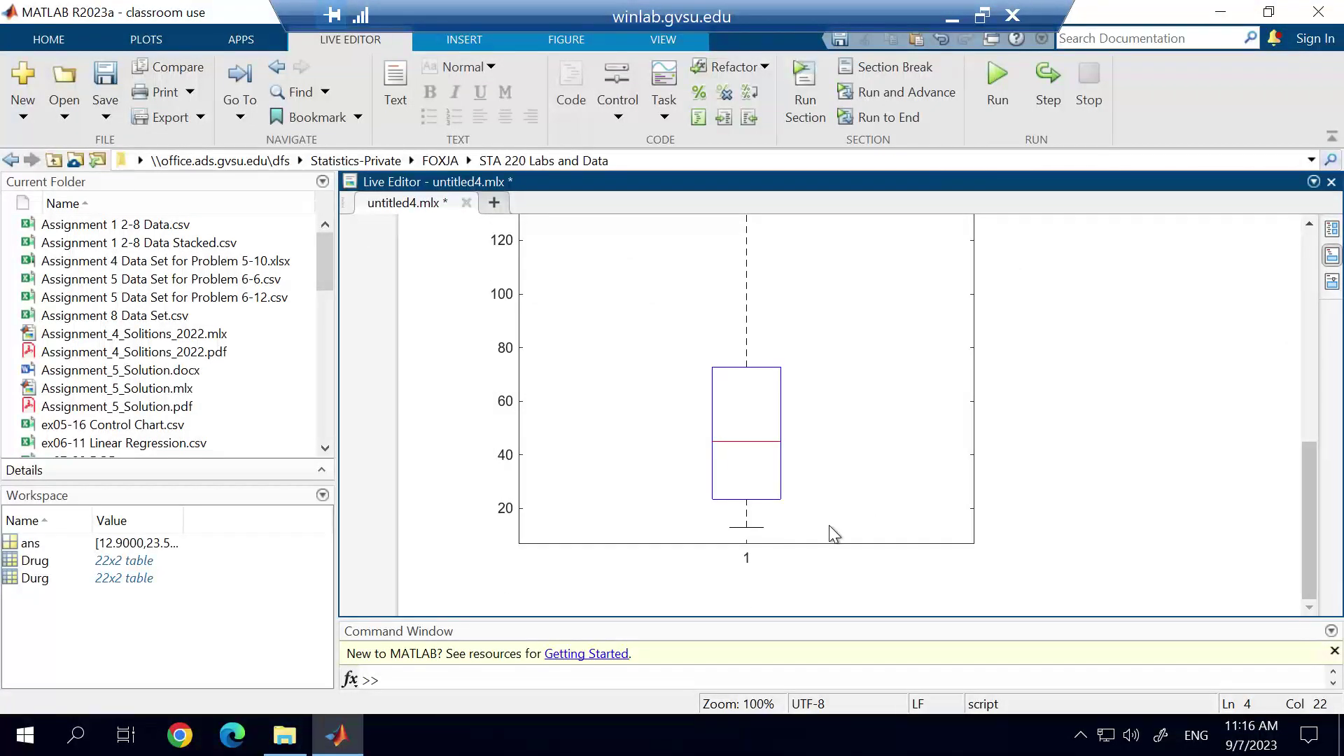
scroll(833, 534, "up", 2)
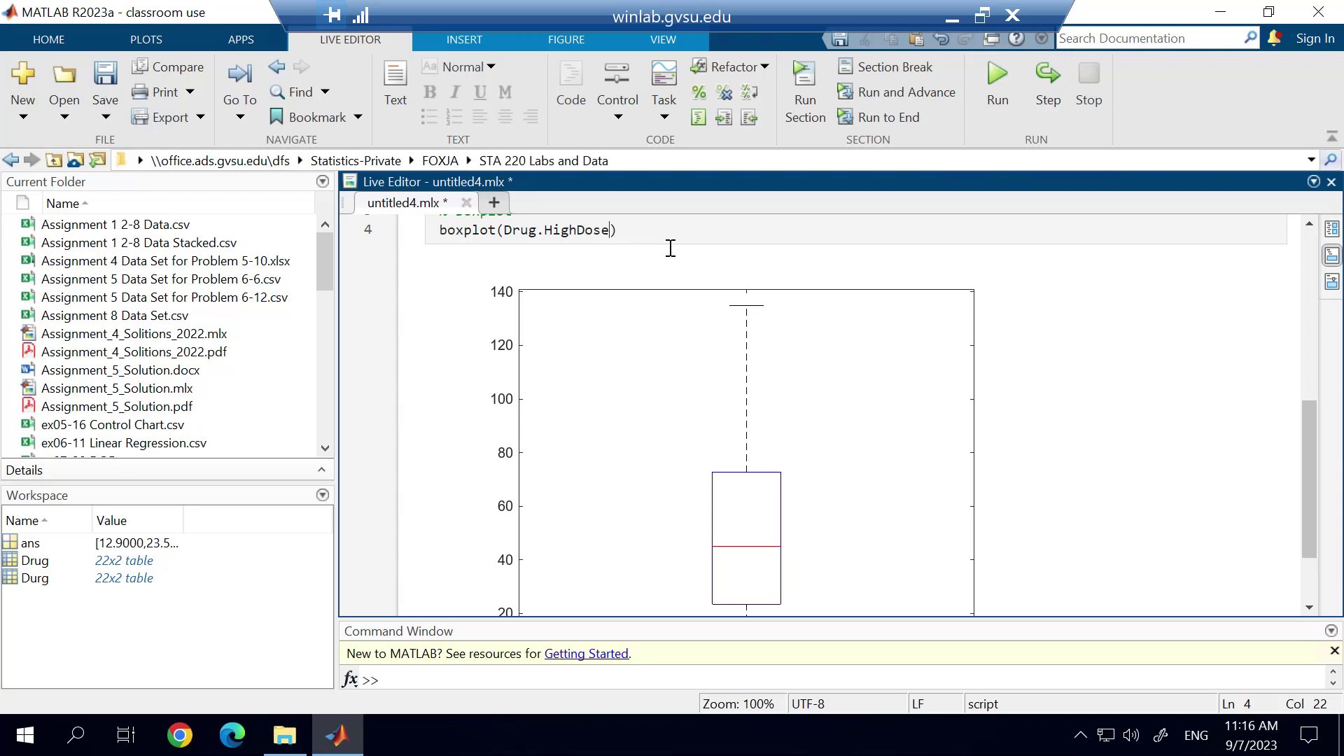
Add 'Colors', 'b' to the HighDose boxplot call and rerun to draw it in blue
type(", ")
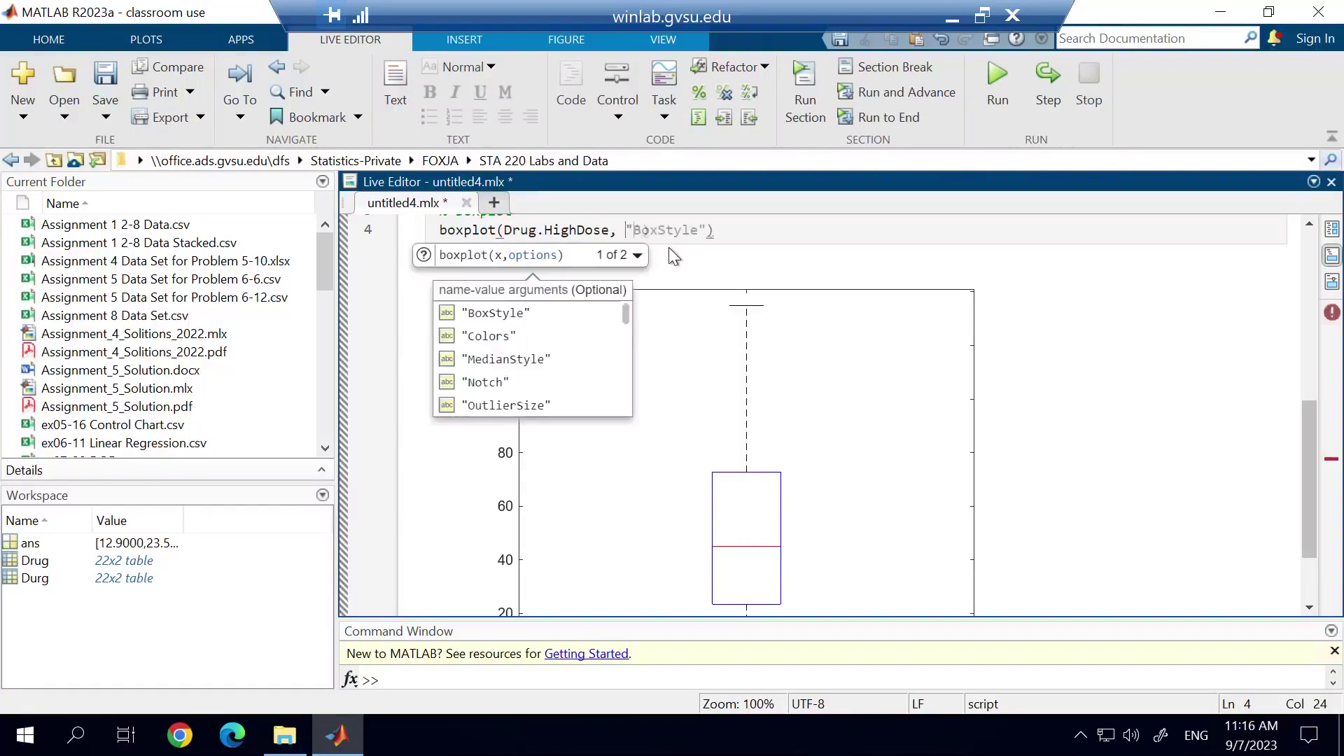
type("'")
type("Colors")
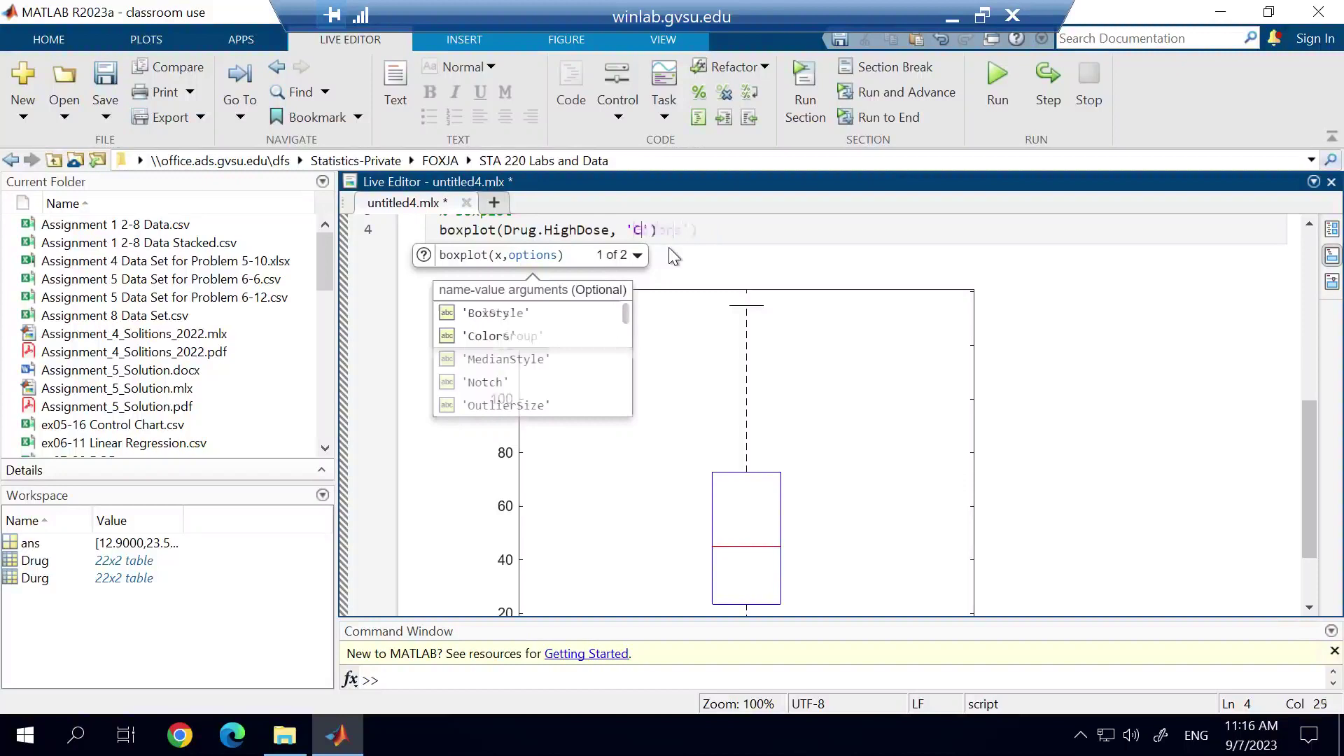
type("', ")
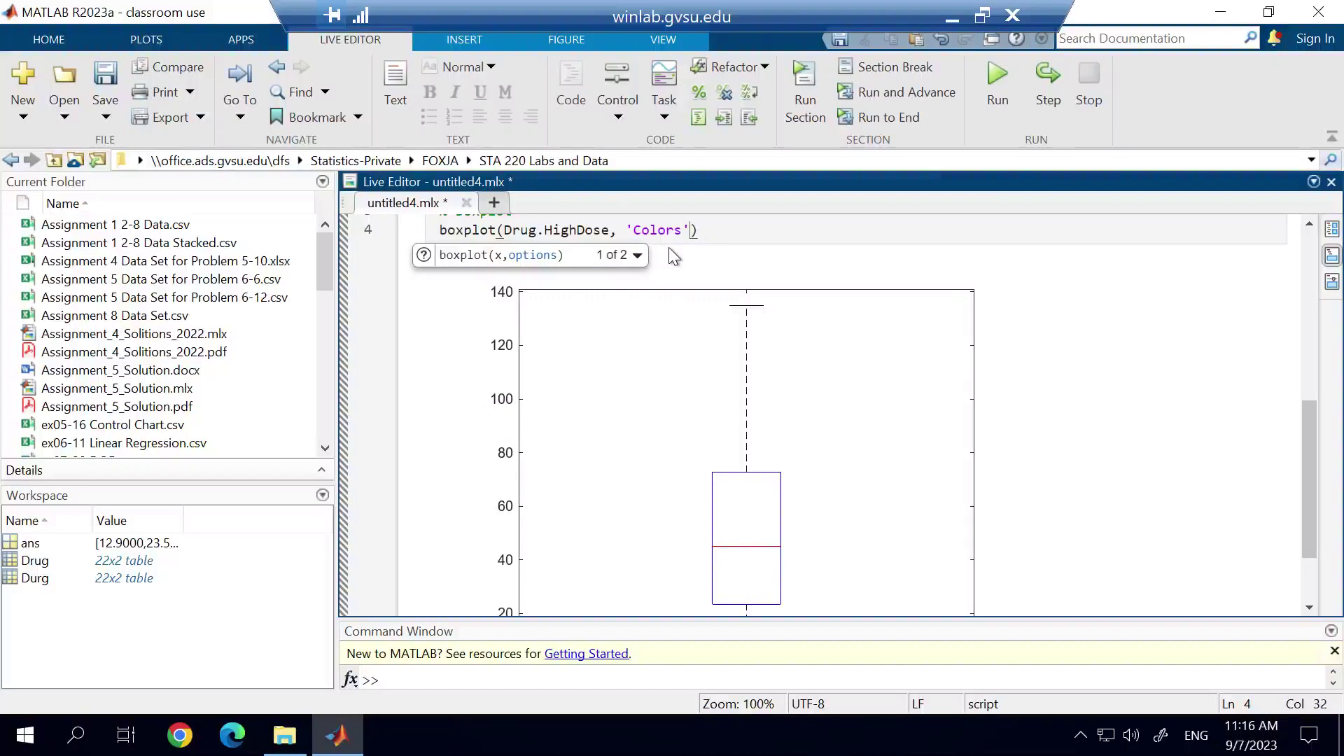
type("'")
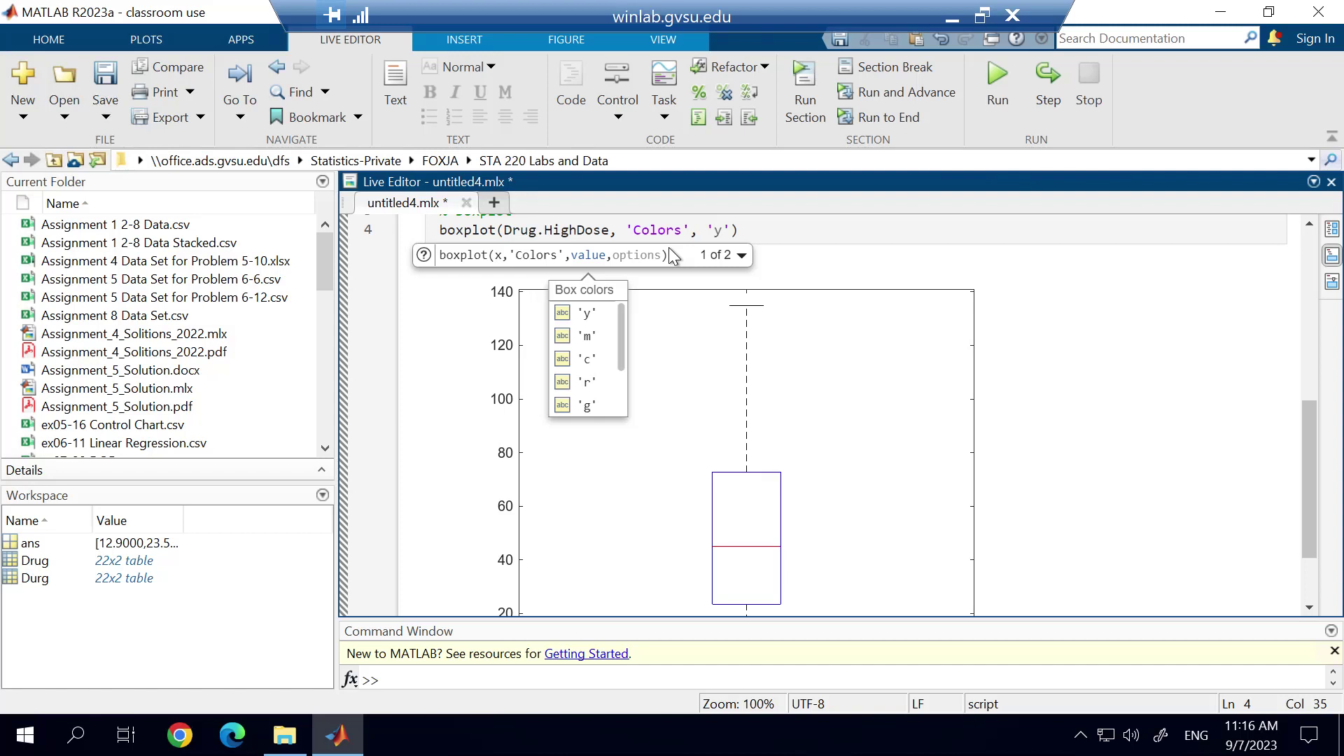
type("b")
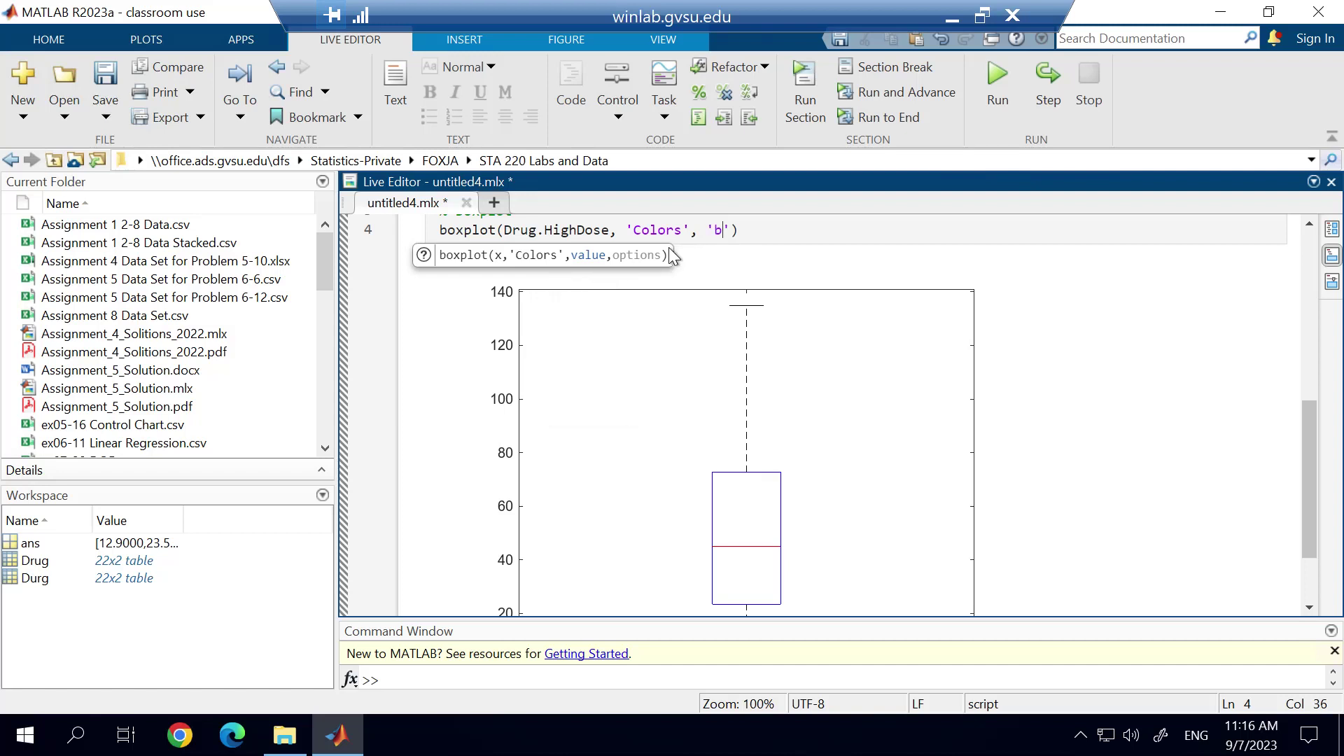
left_click(993, 72)
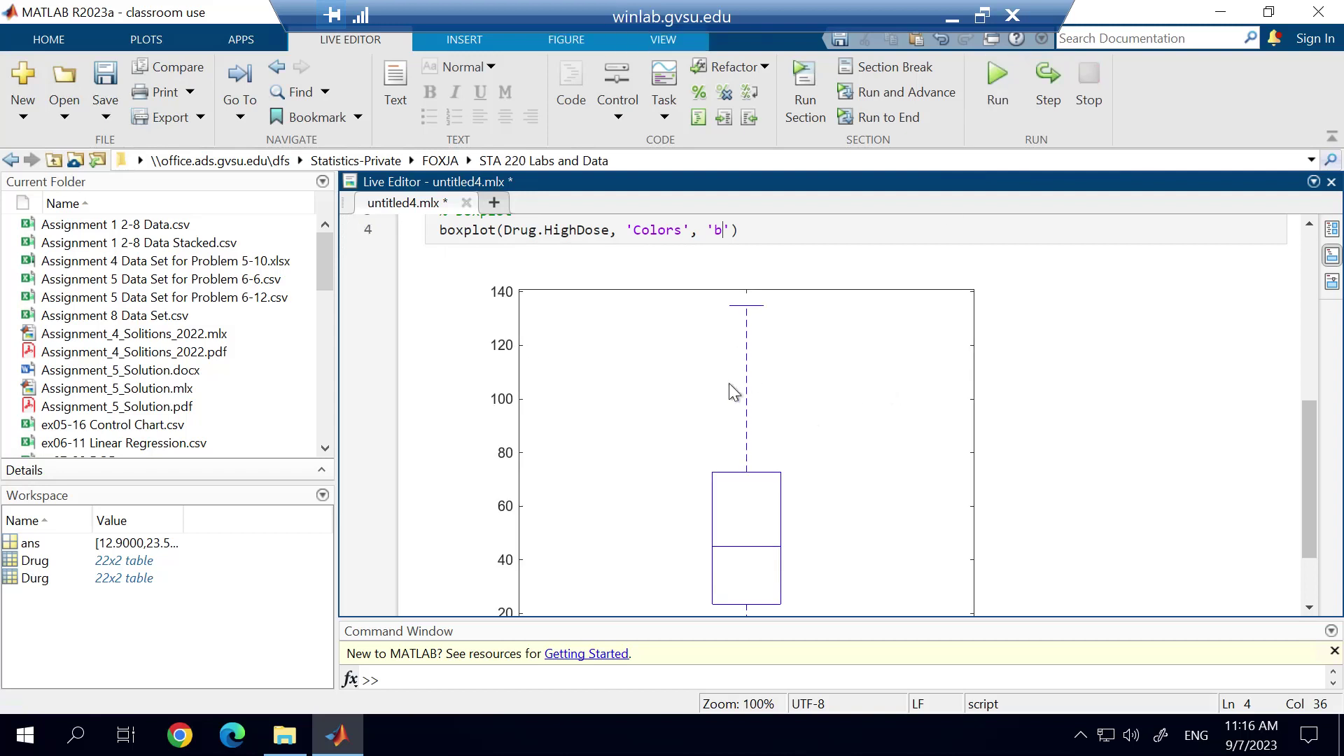
scroll(746, 483, "down", 3)
scroll(749, 493, "up", 9)
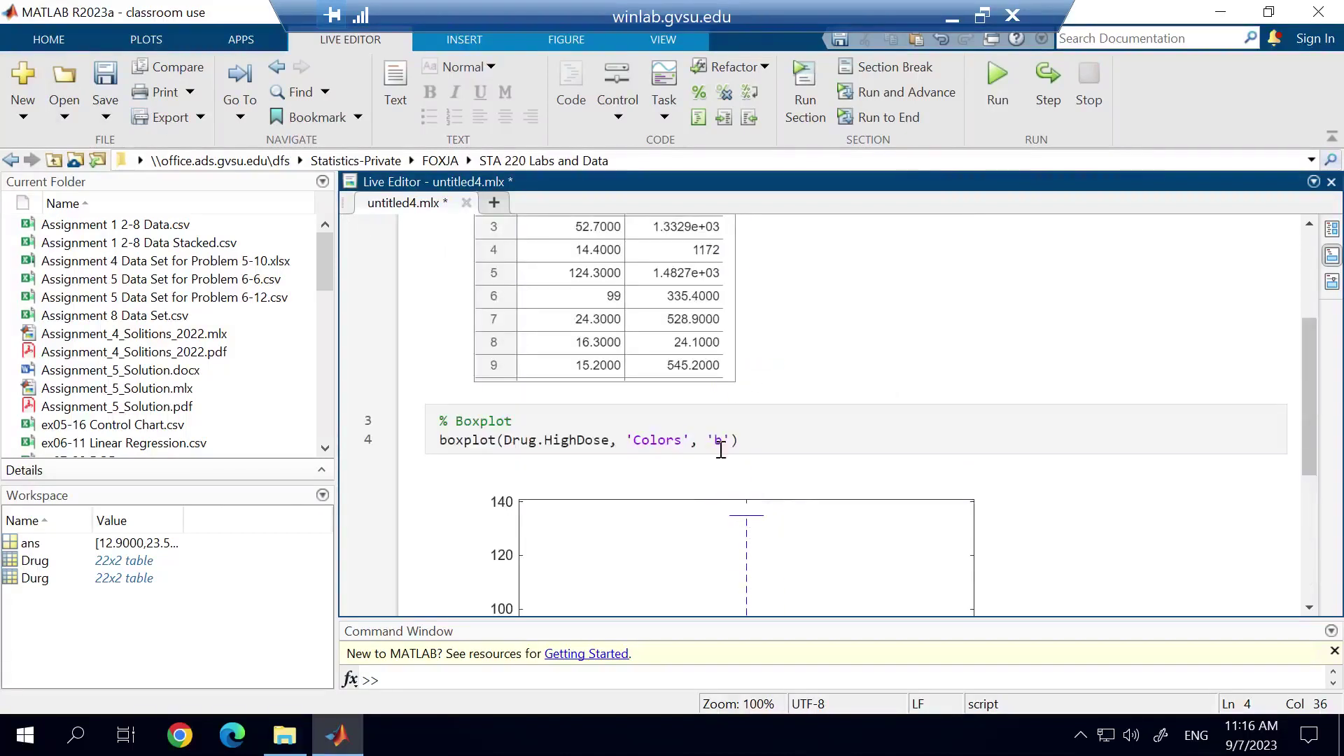
Append 'Orientation','horizontal' to the boxplot call and rerun to draw it horizontally
key("Right")
type(",'")
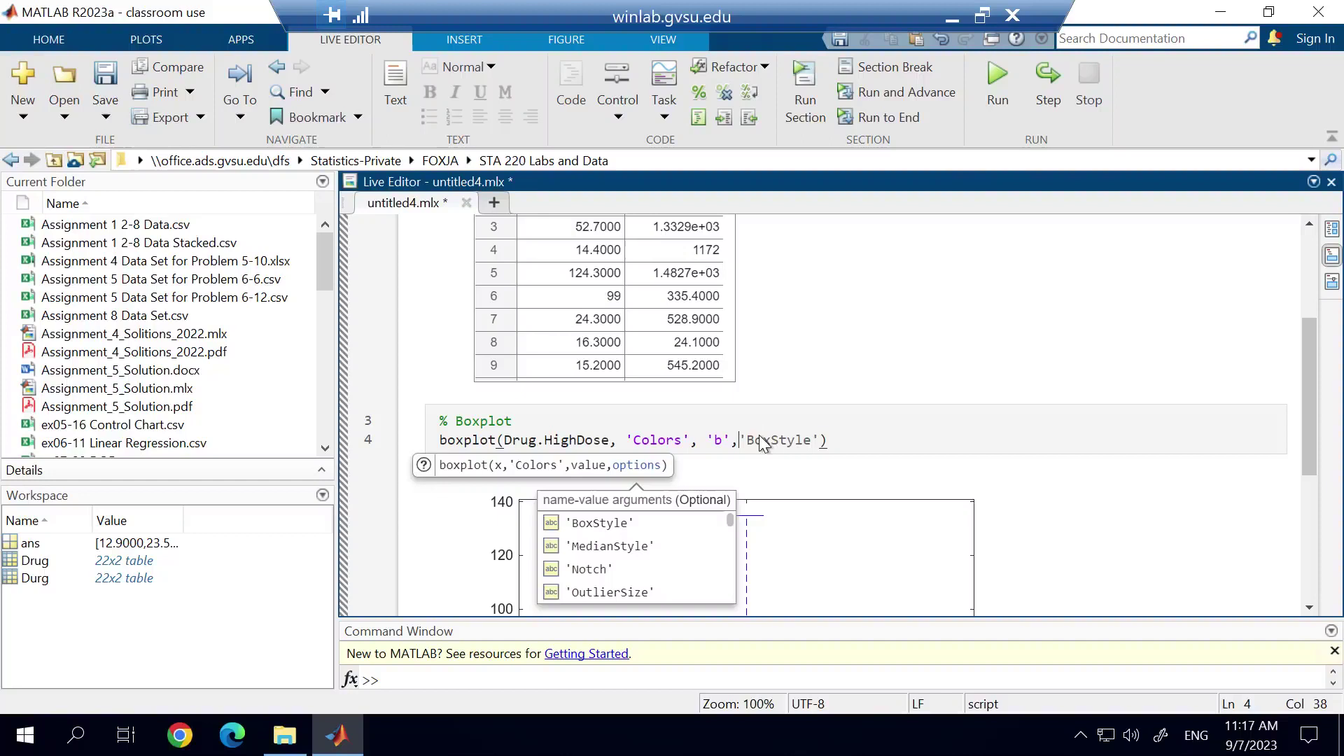
scroll(868, 456, "down", 3)
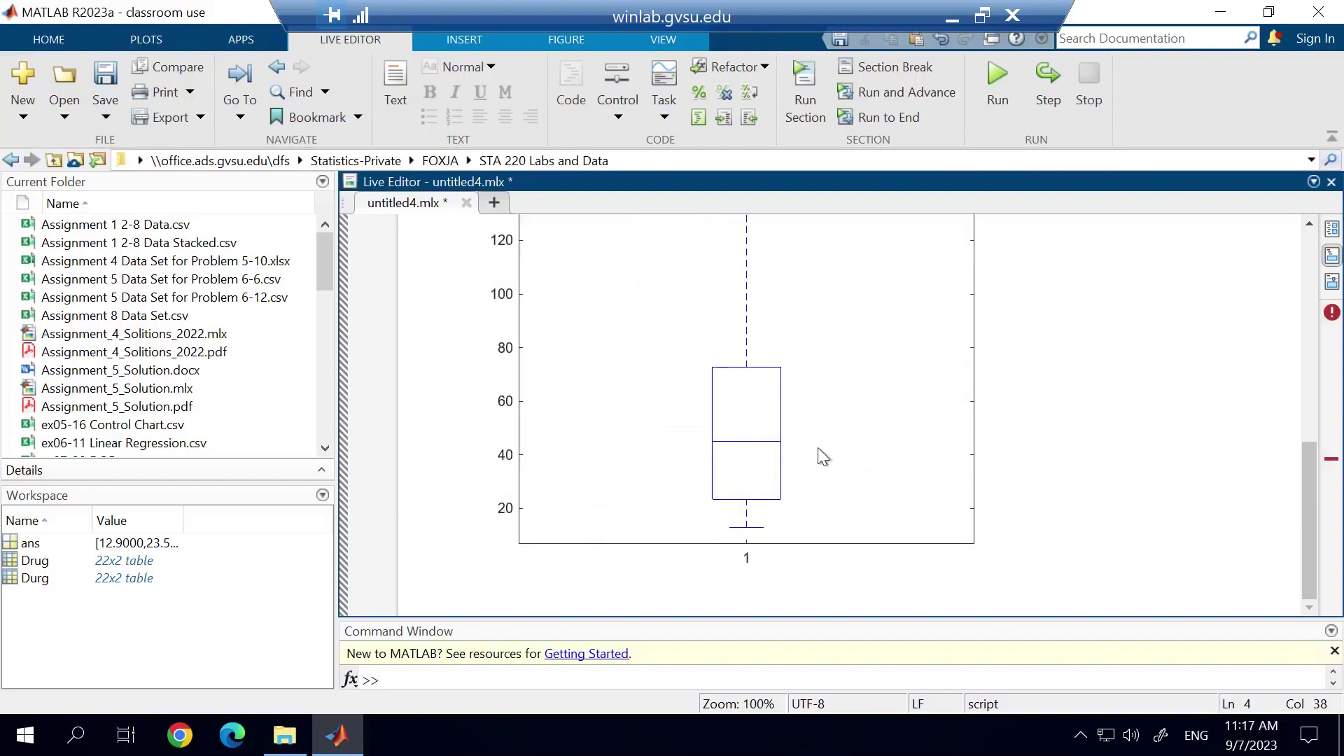
scroll(771, 456, "up", 3)
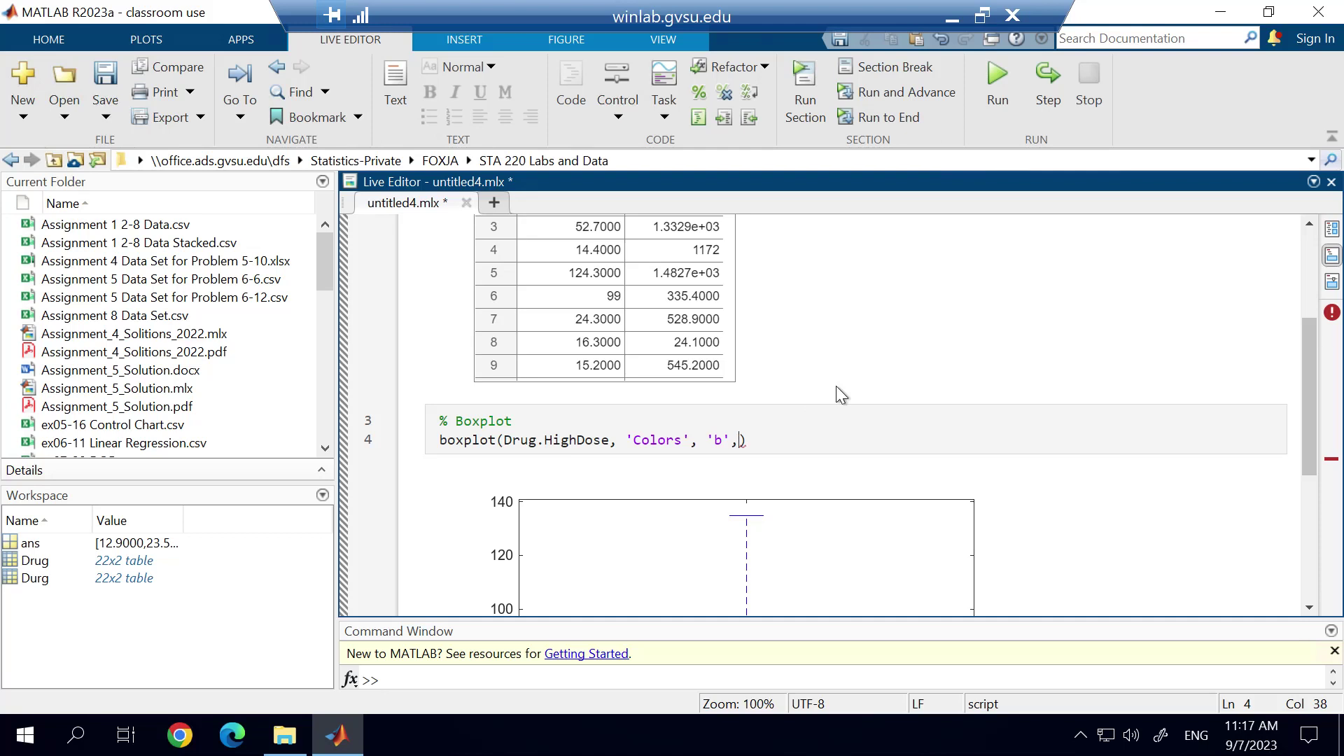
type("'")
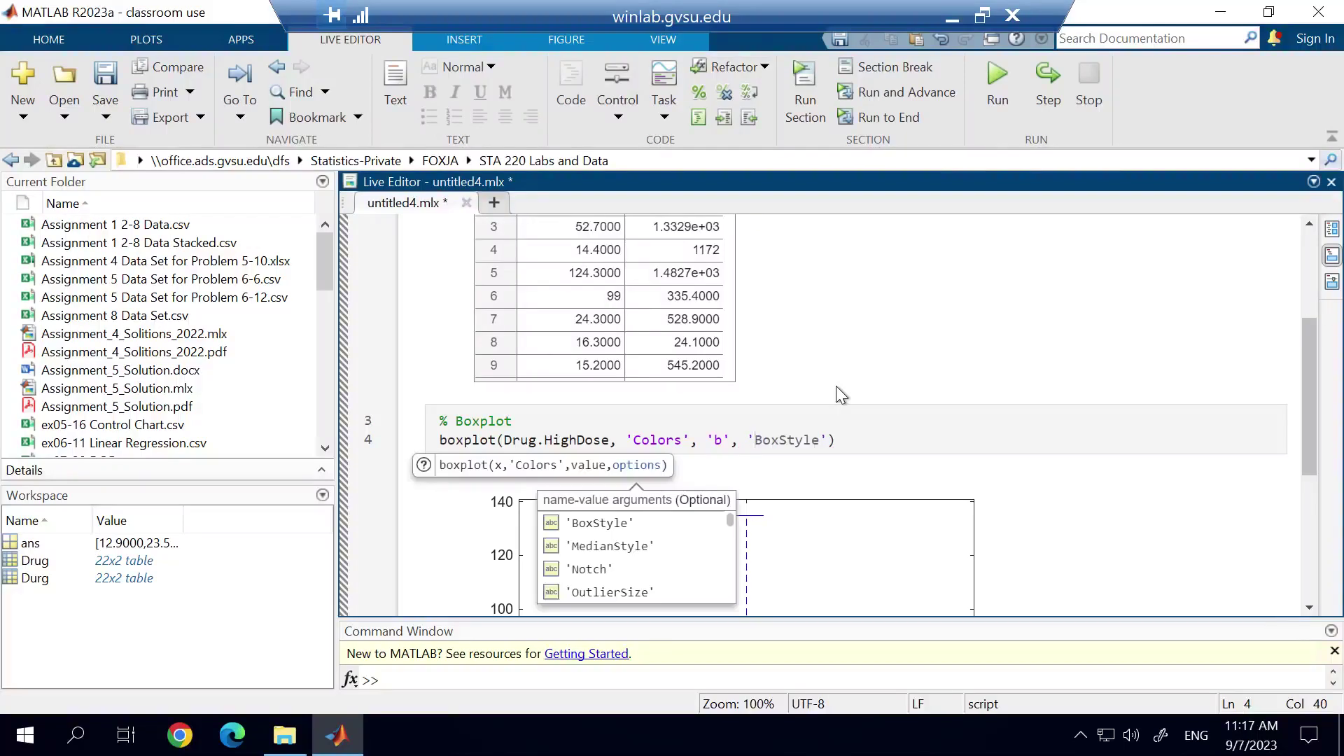
type("Orientation',")
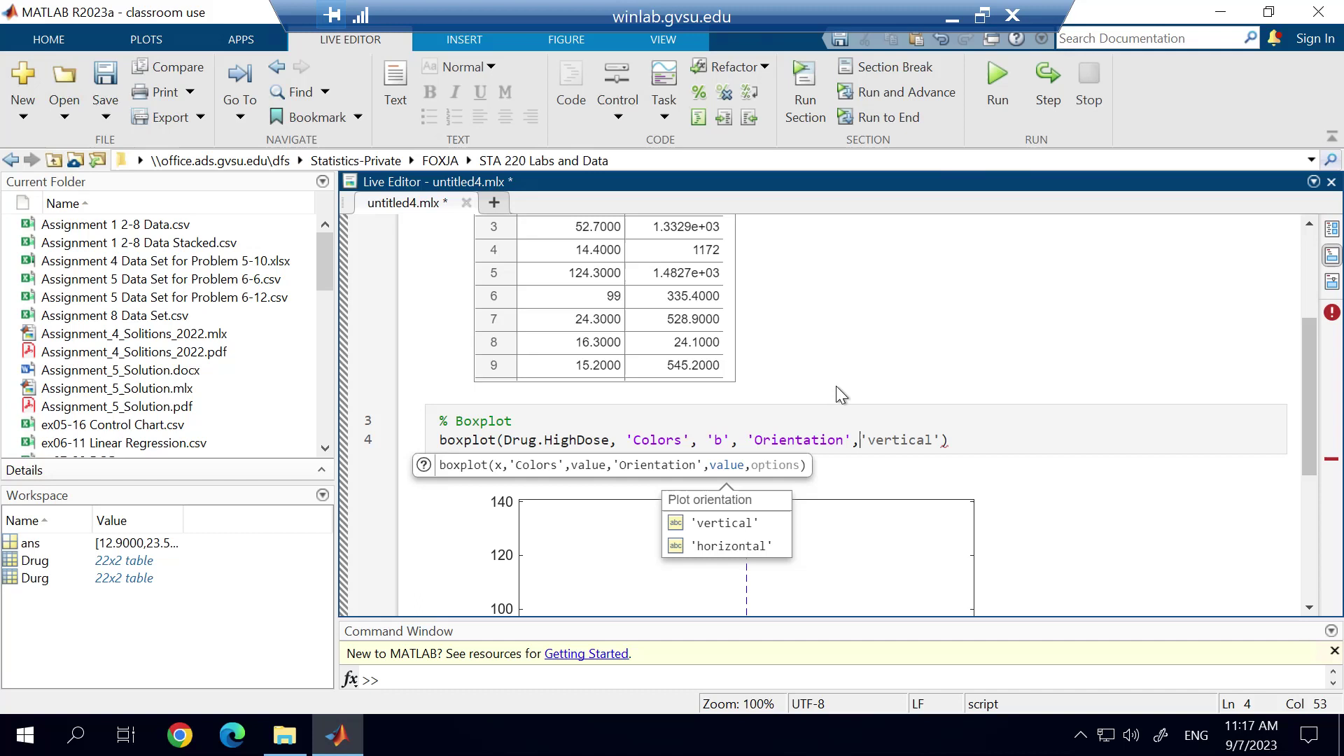
type("'h")
key("Tab")
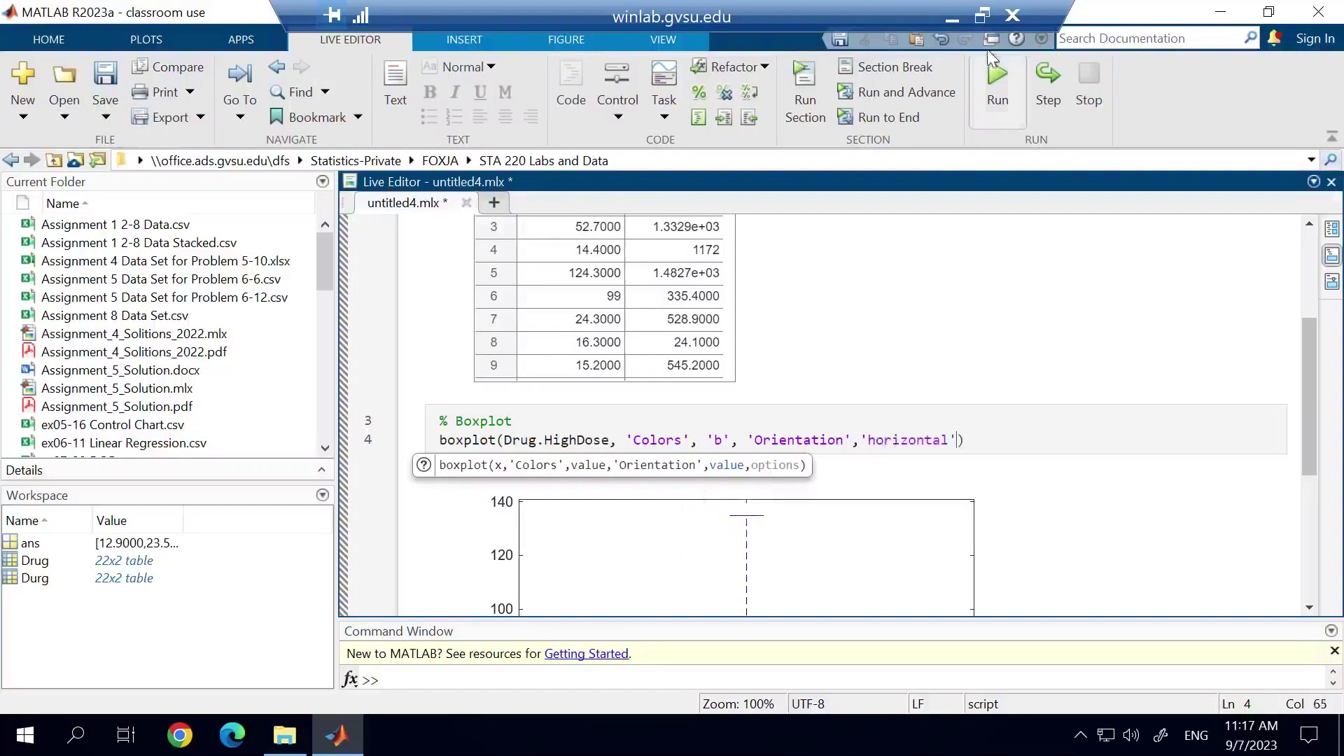
left_click(994, 74)
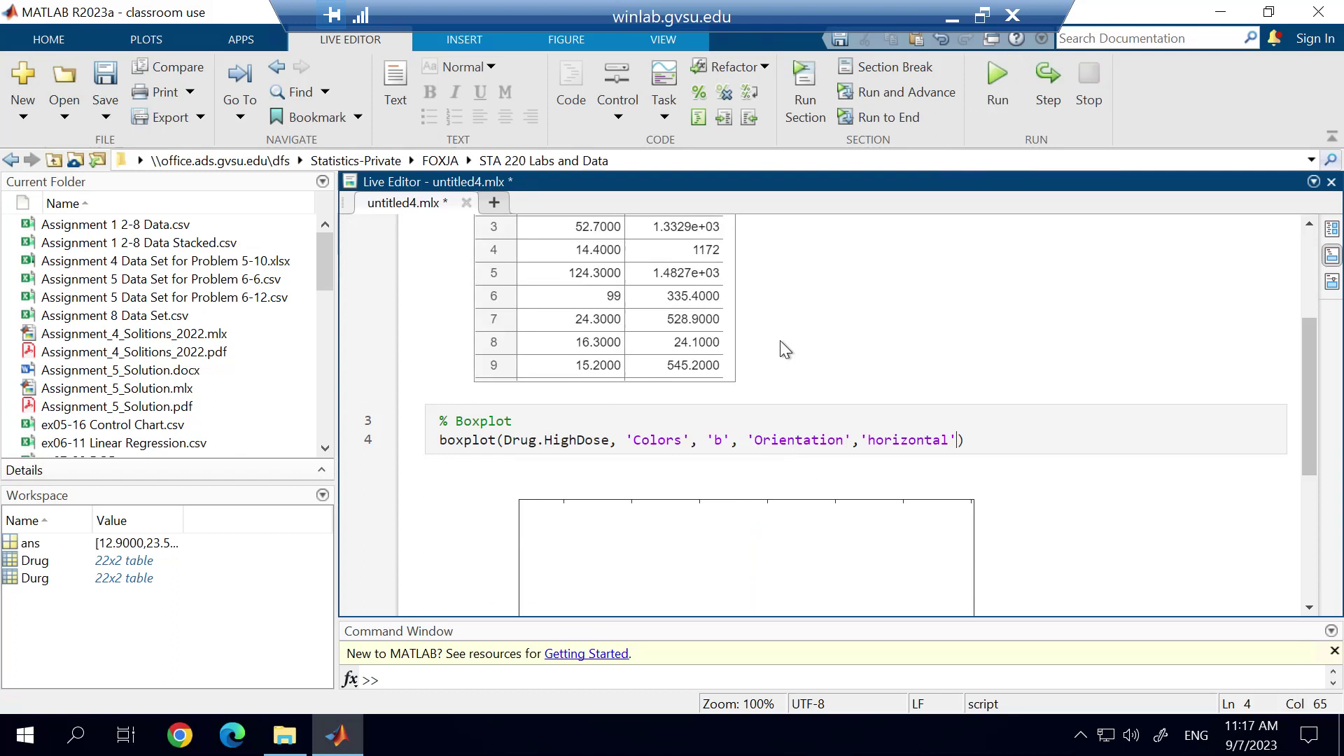
scroll(780, 350, "down", 5)
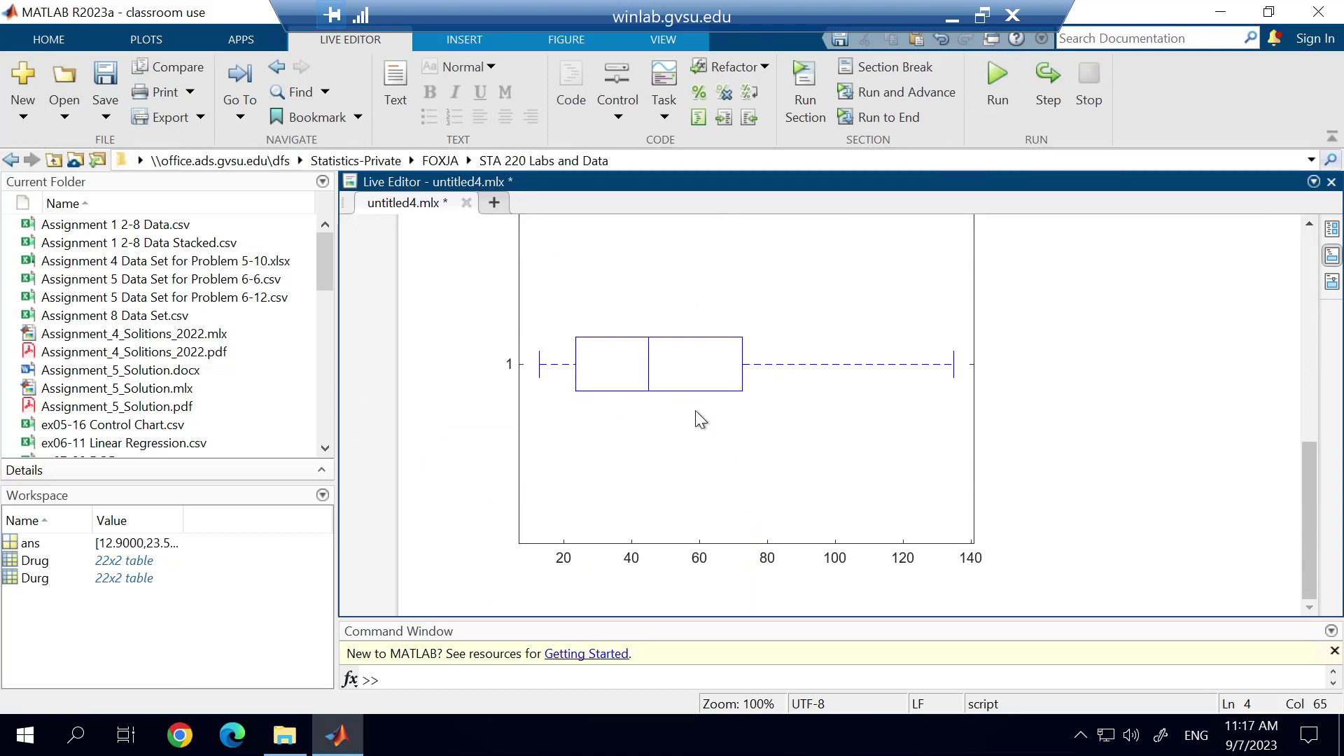
Add ylabel('High Dose Drug') on a new line below the boxplot
scroll(700, 419, "up", 3)
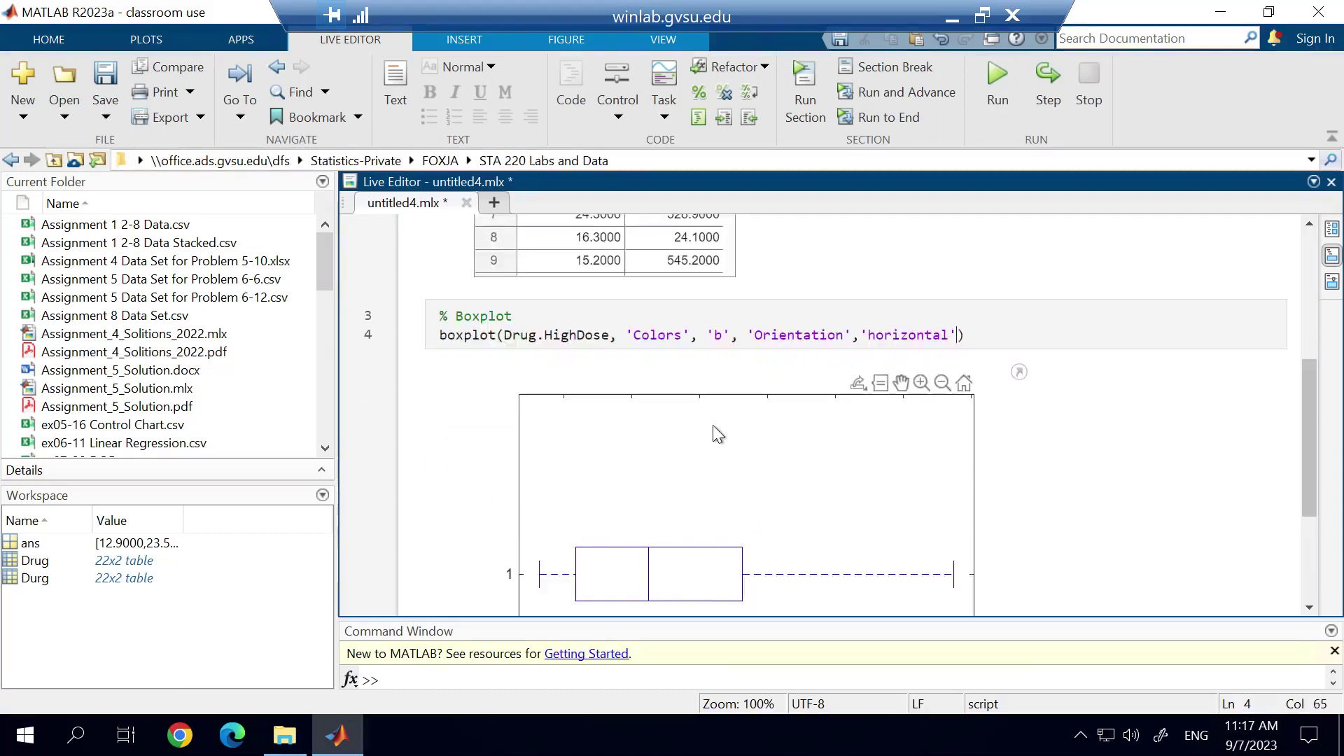
left_click(982, 340)
key("Return")
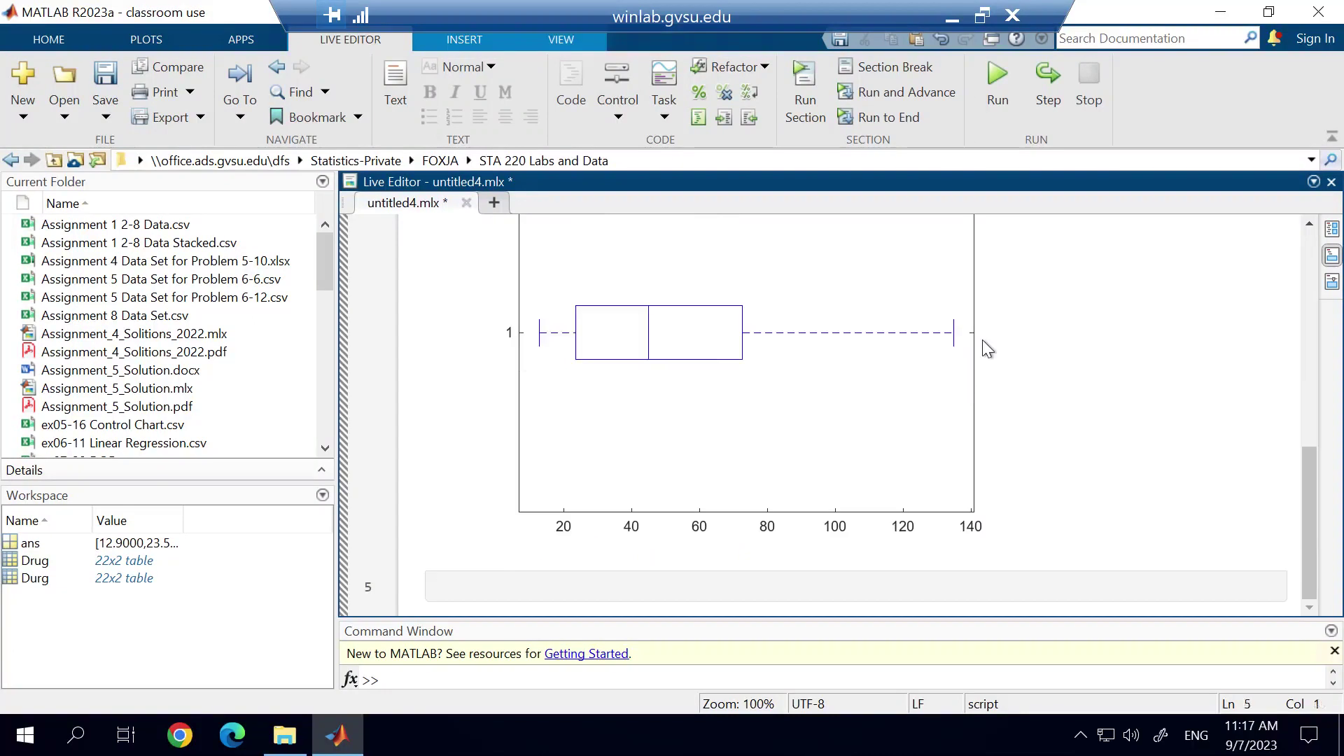
type("ylabel(")
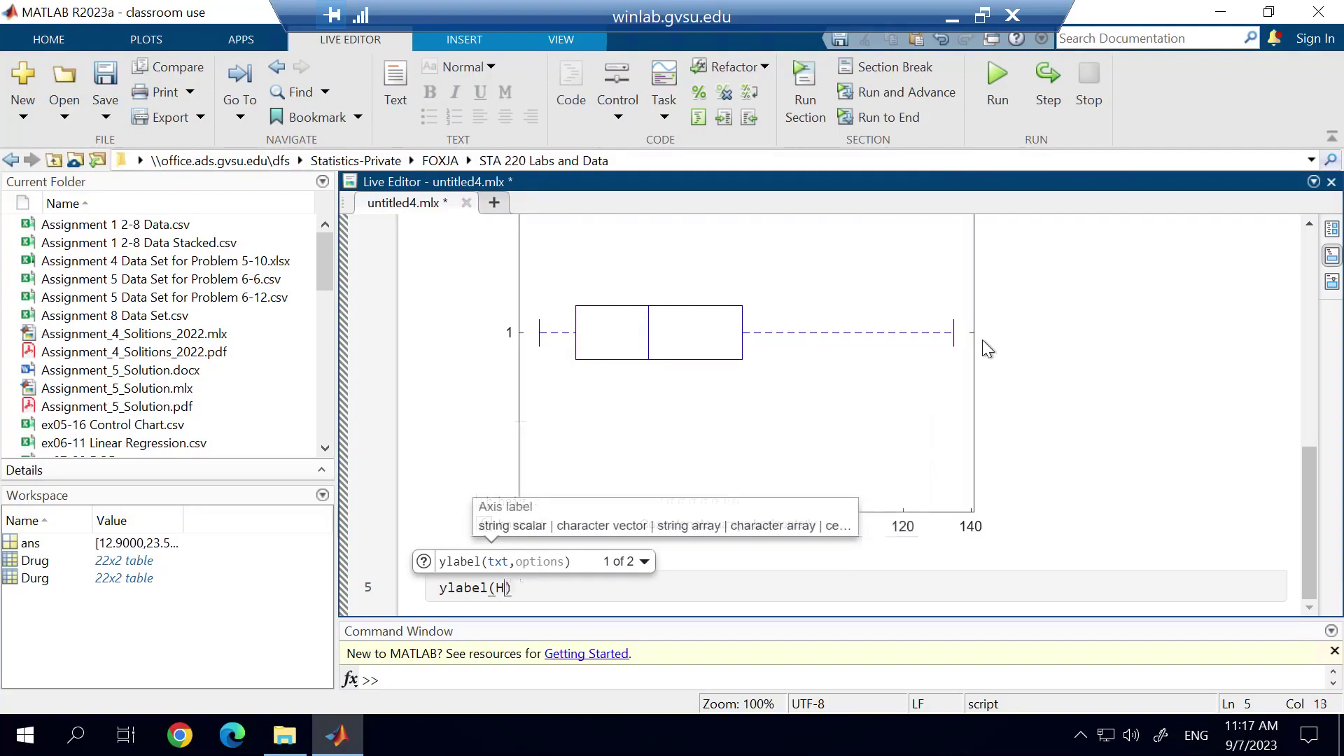
type("'")
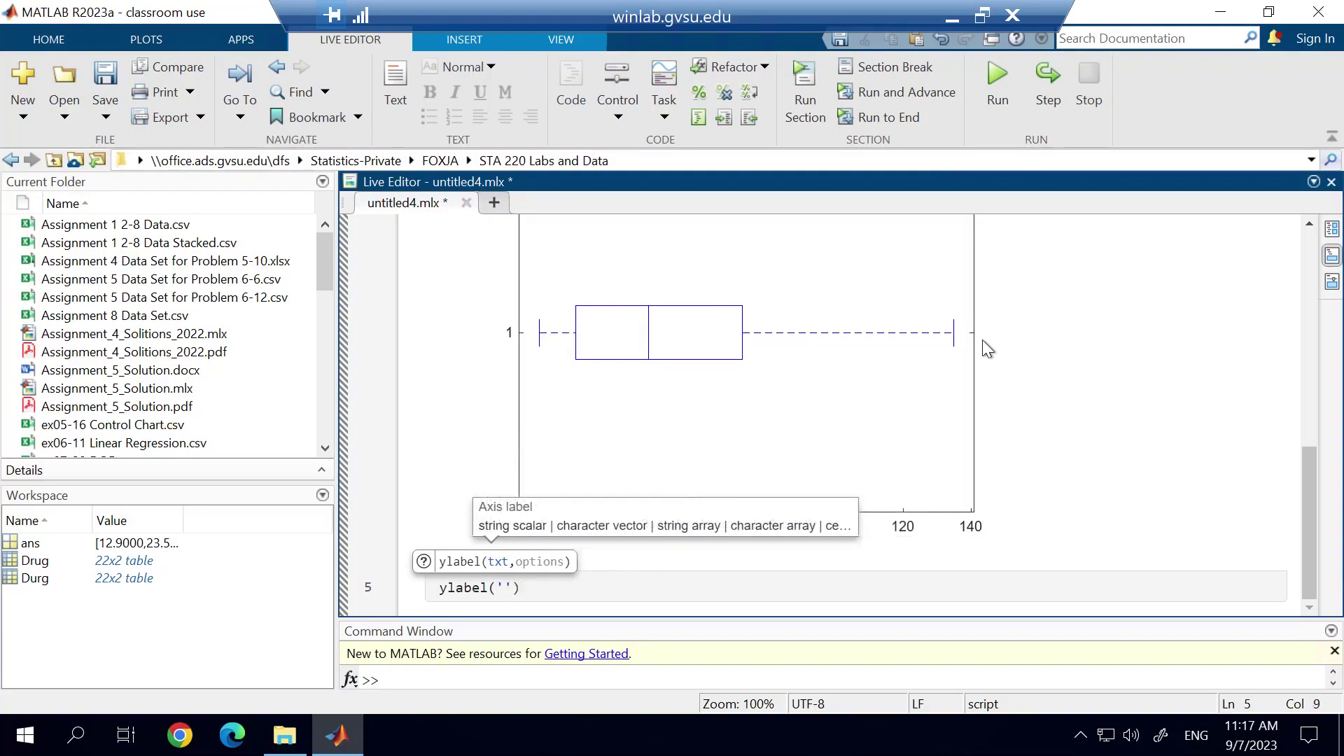
type("High Dose Drug")
Add title('Gene Expression for the High Dose') below the y-label and rerun the script
left_click(642, 589)
key("Return")
type("title(")
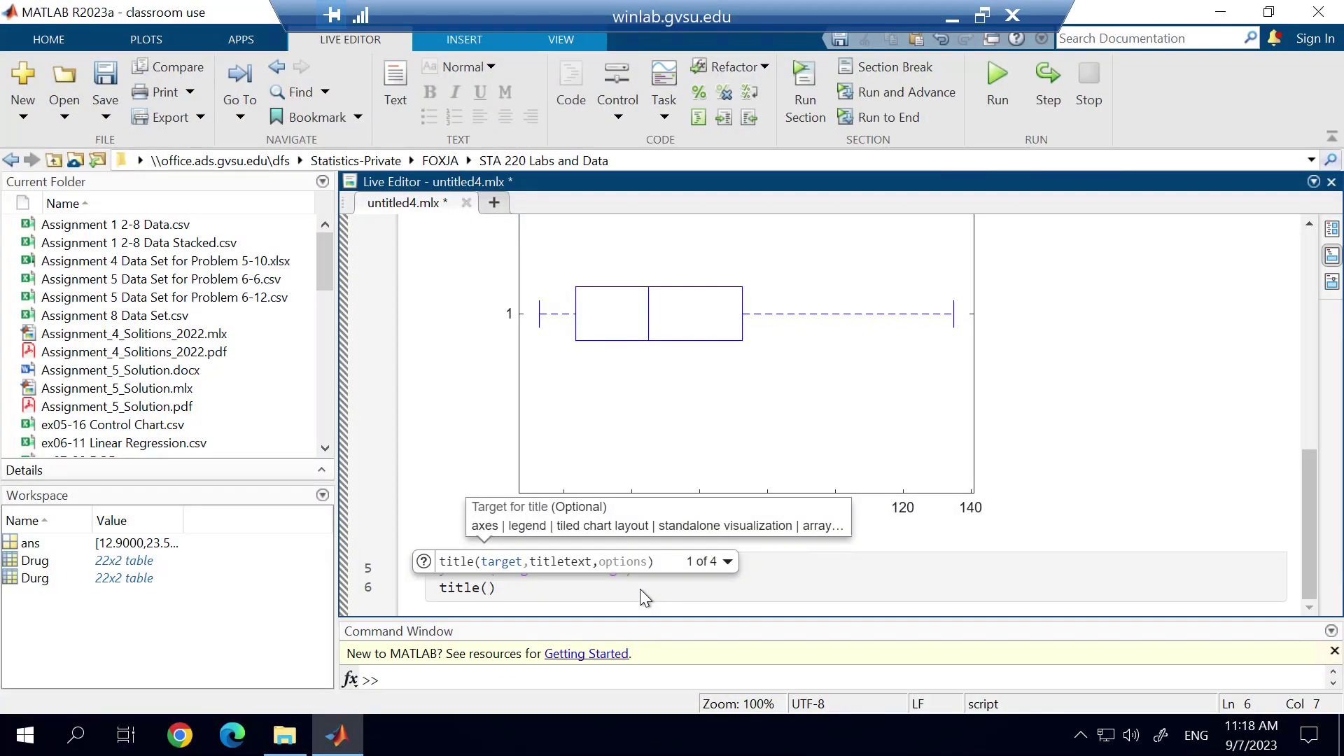
type("'Gene Expression for the High Dose'")
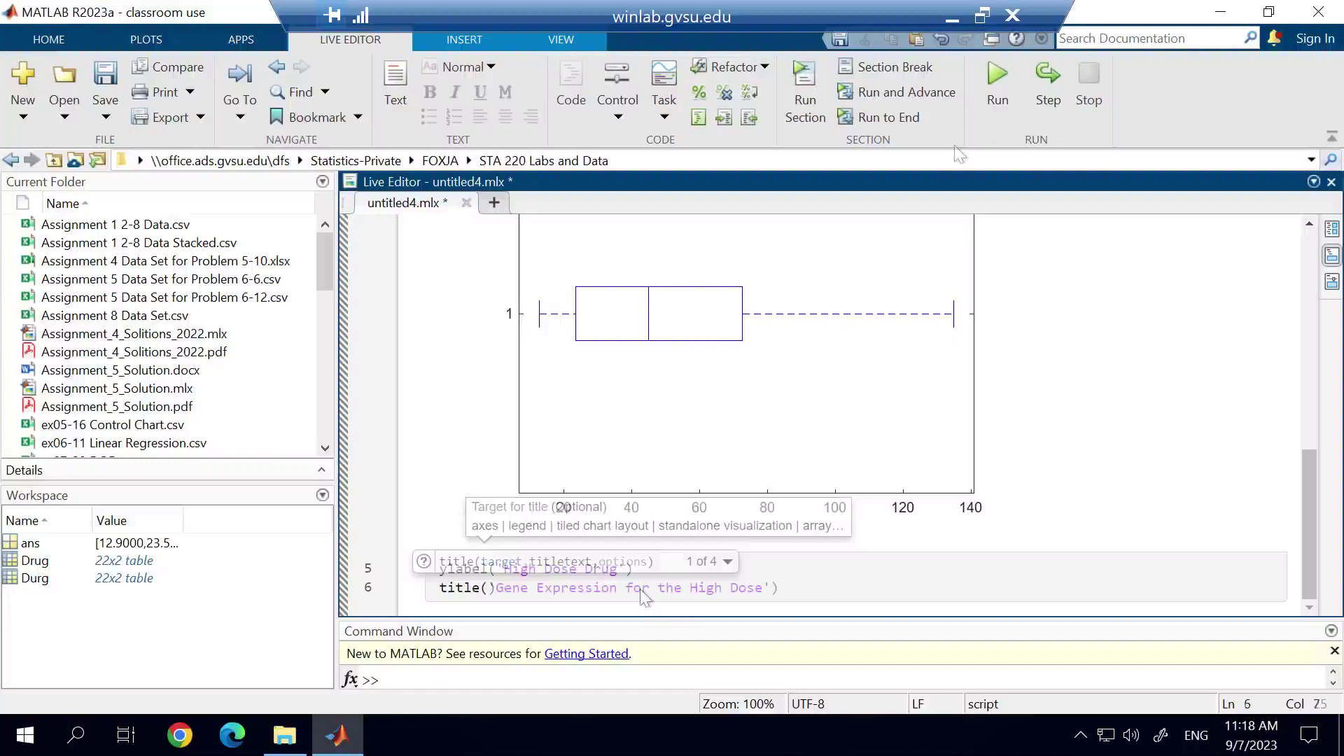
left_click(994, 75)
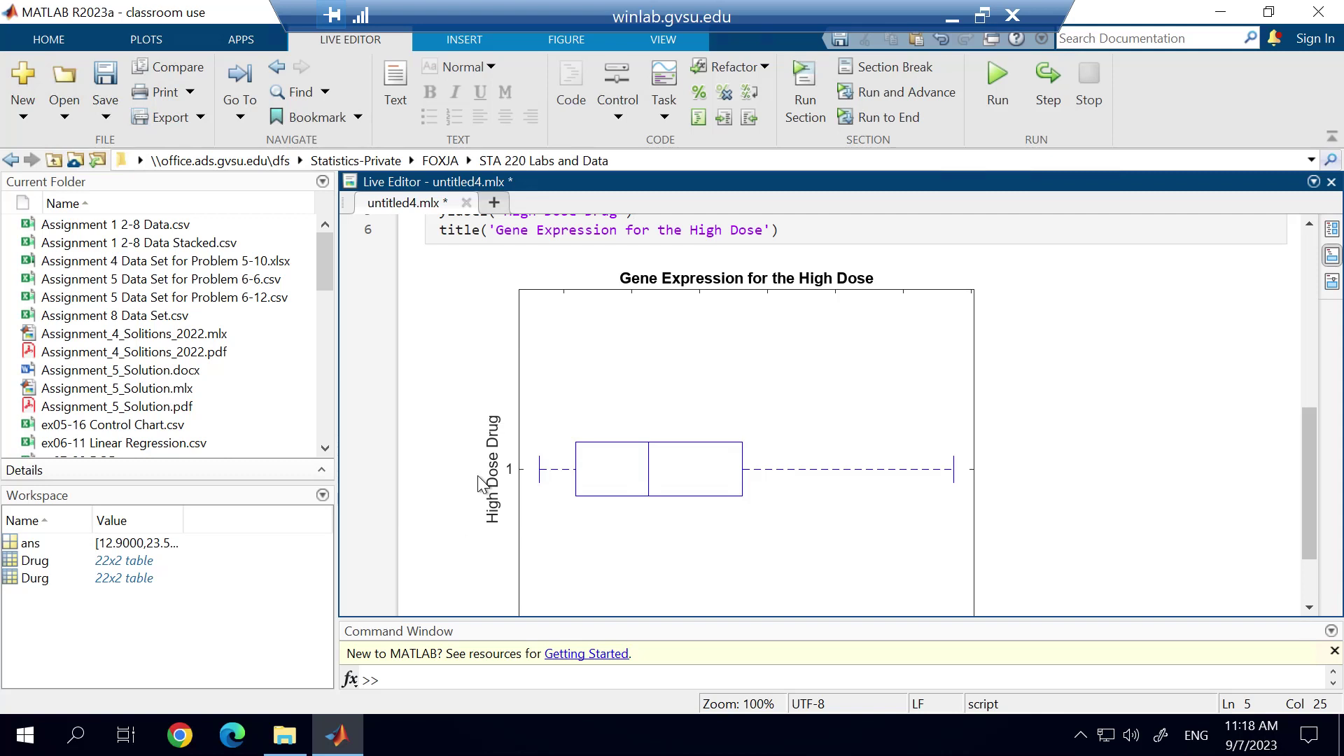
Scroll the output to check the plot's title and 'High Dose Drug' y-axis label
scroll(543, 448, "down", 3)
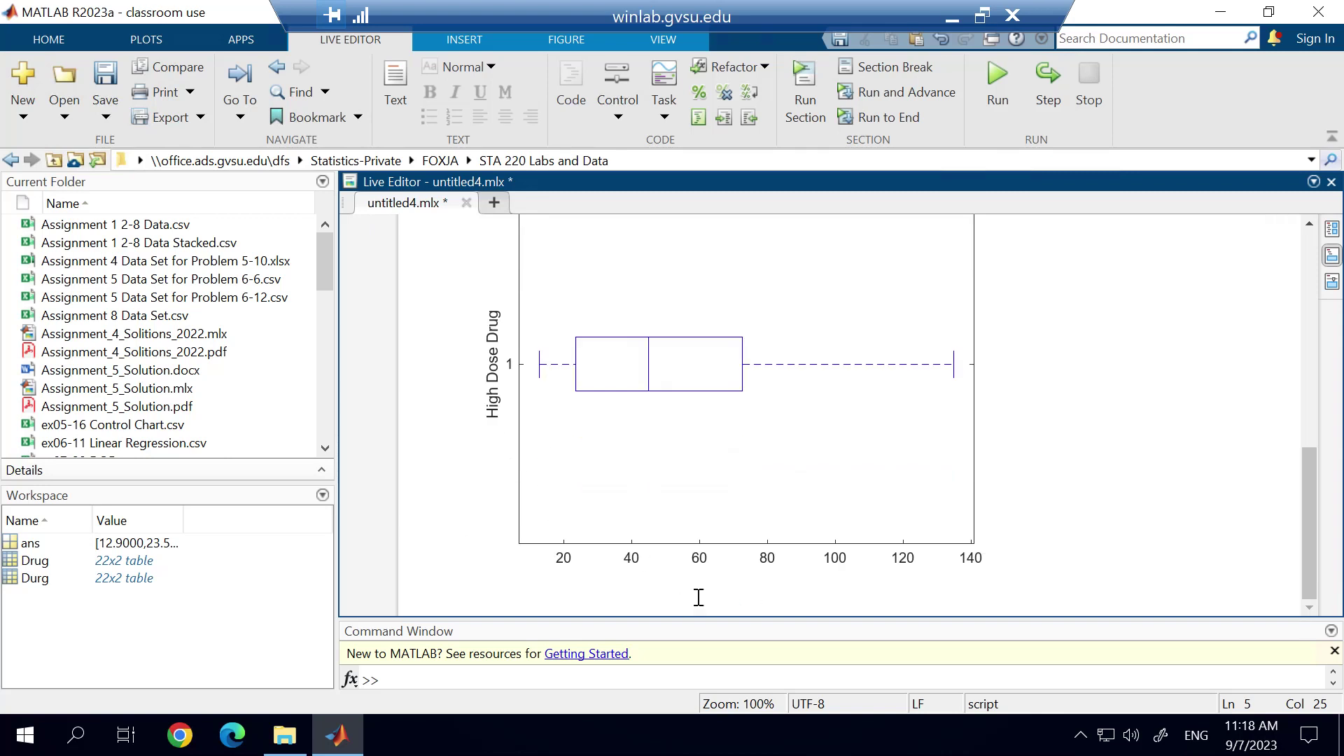
scroll(730, 596, "up", 3)
scroll(726, 590, "up", 3)
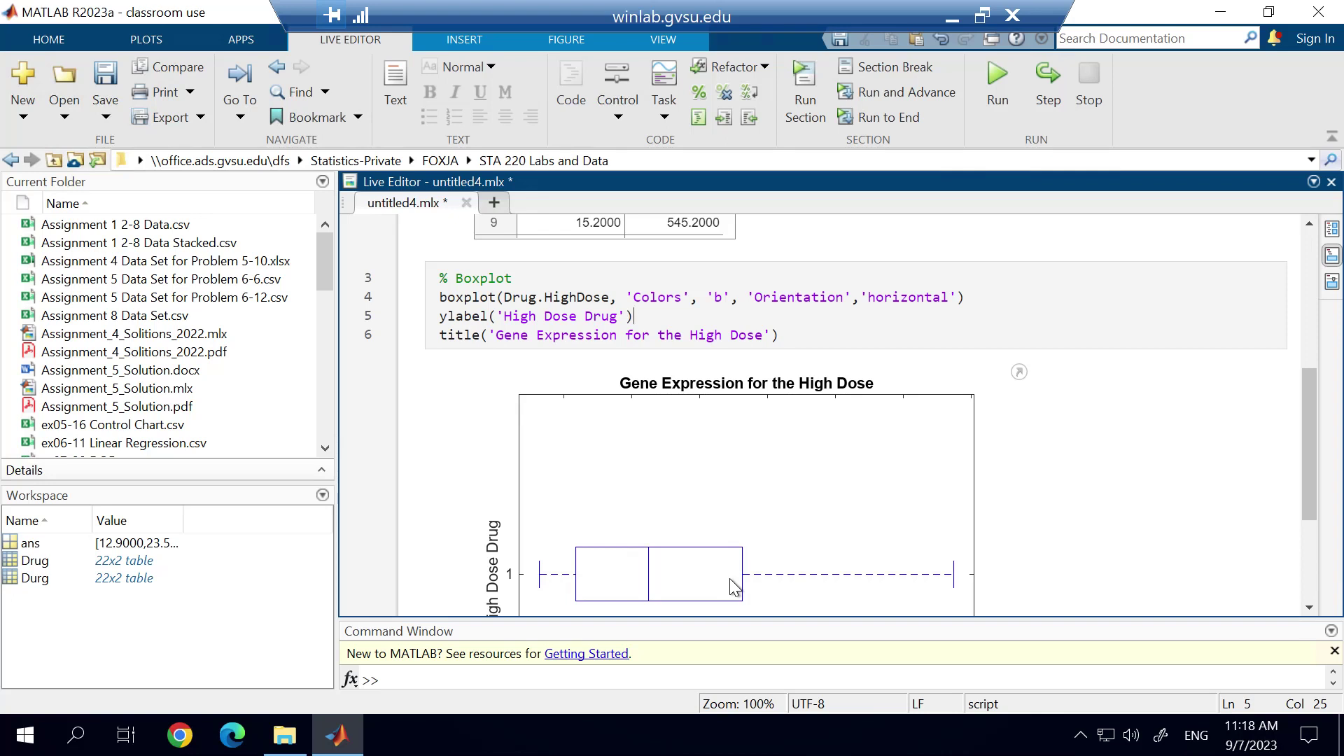
Add boxplot(Drug.Control) as line 7 and run it to draw the default Control box plot
left_click(801, 333)
key("Return")
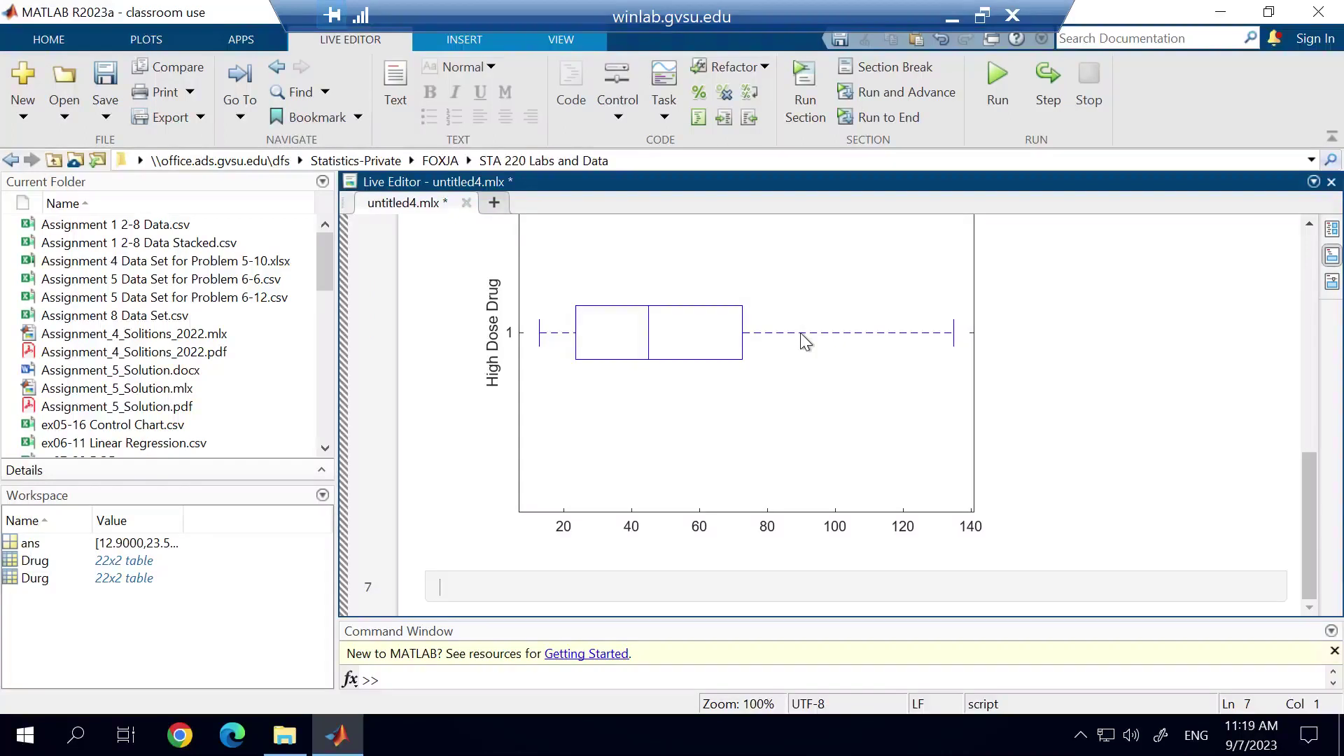
type("boxplot(Drug.")
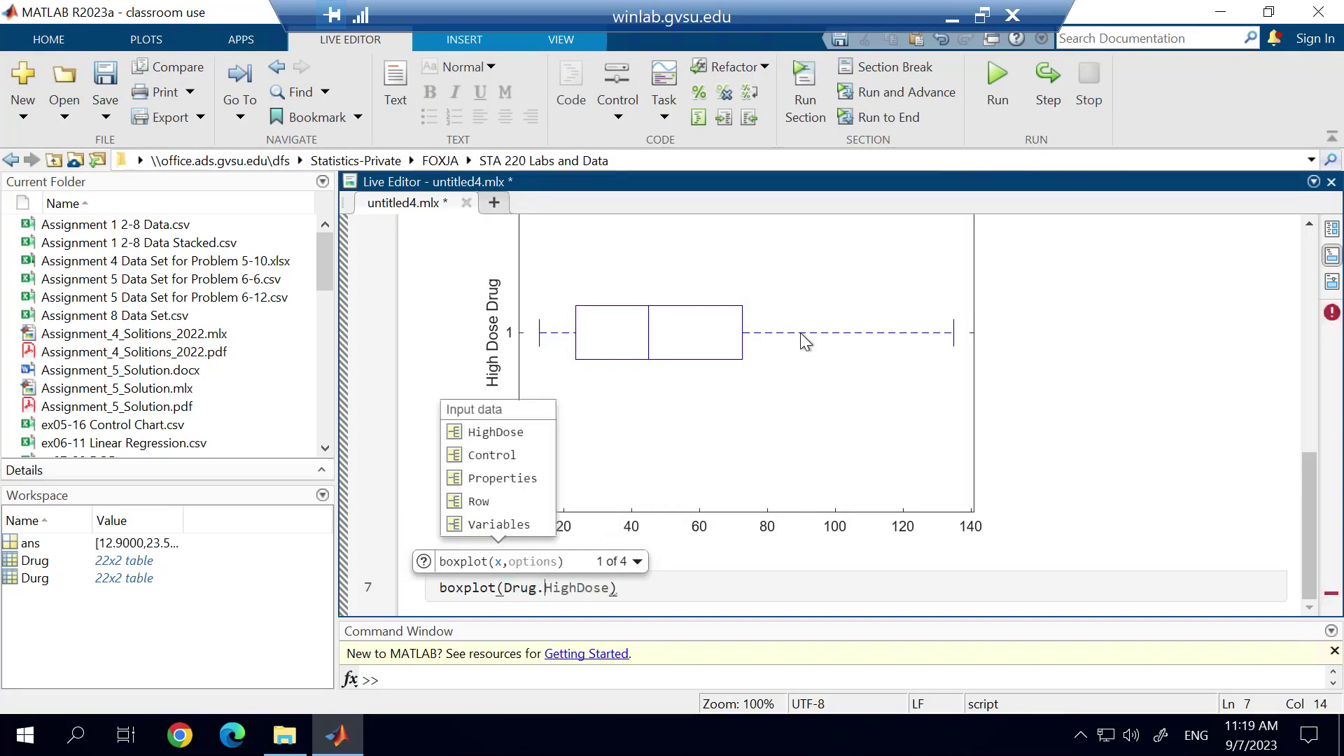
type("Control")
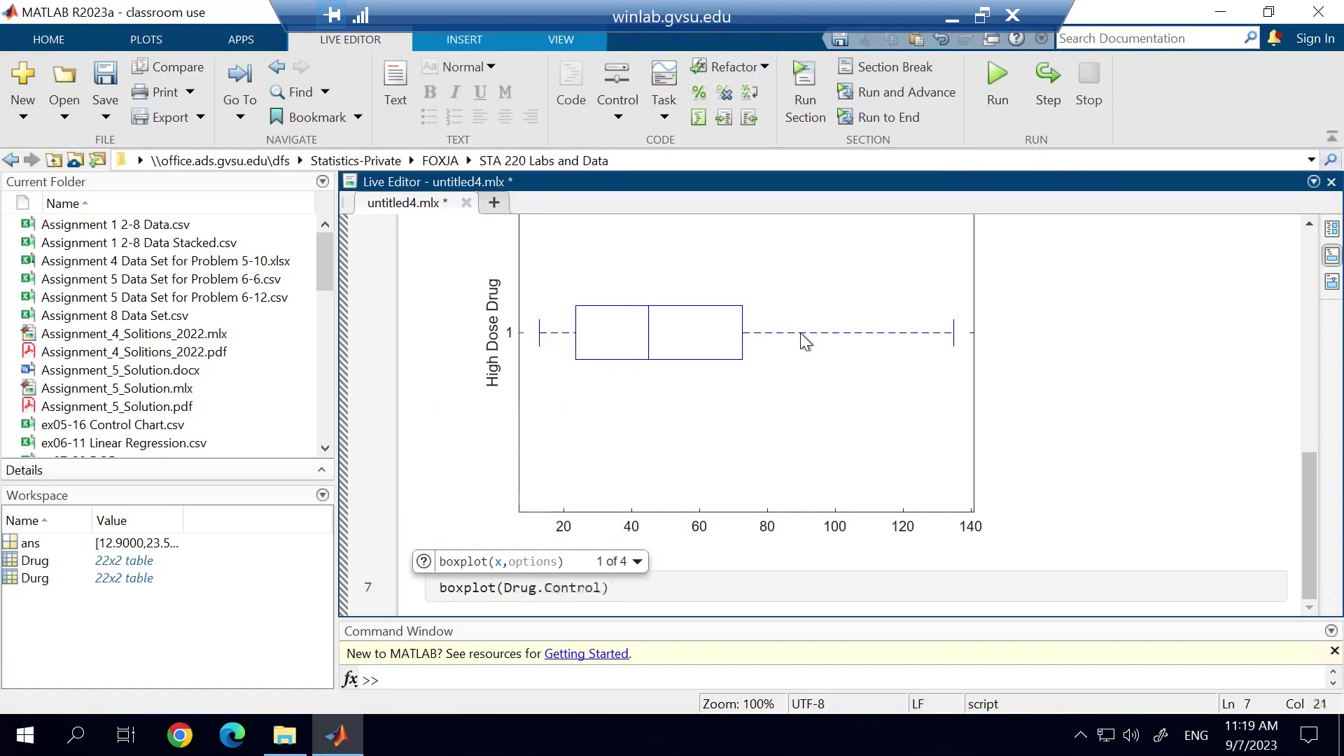
left_click(998, 96)
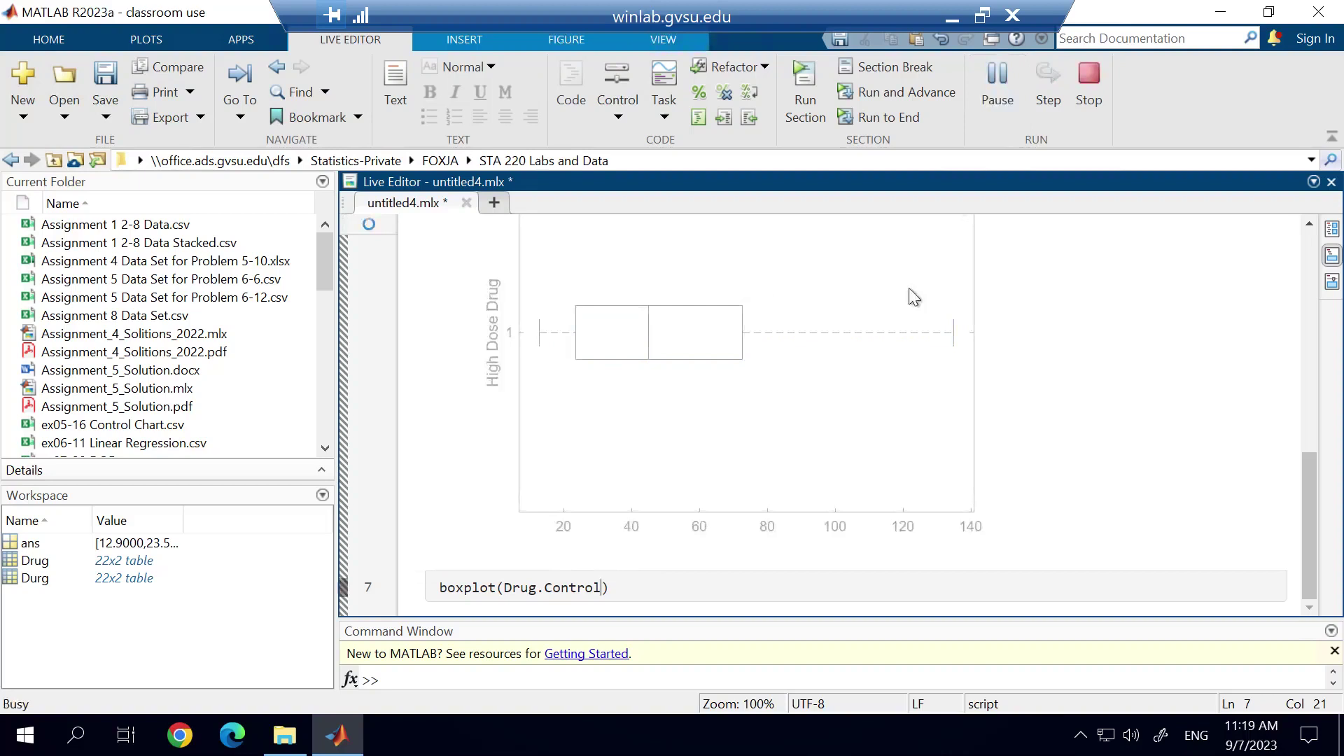
scroll(809, 462, "down", 6)
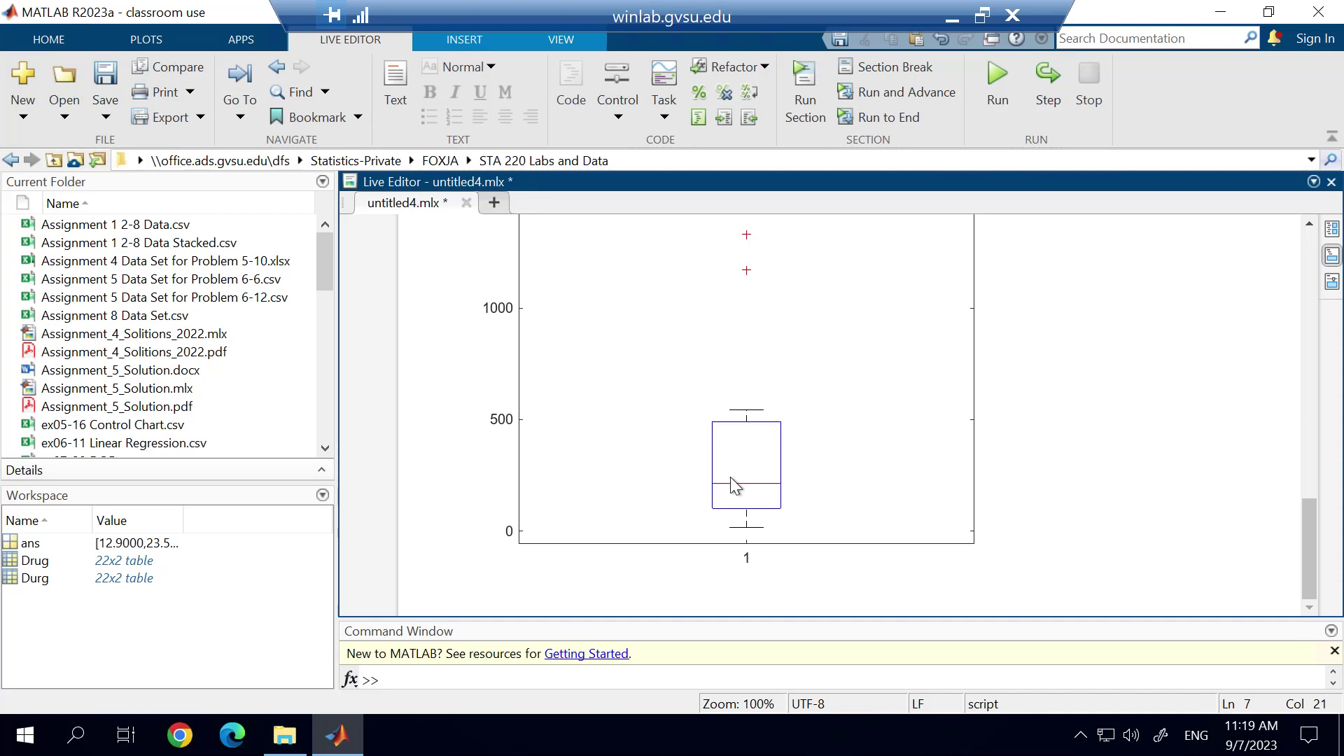
scroll(730, 476, "up", 3)
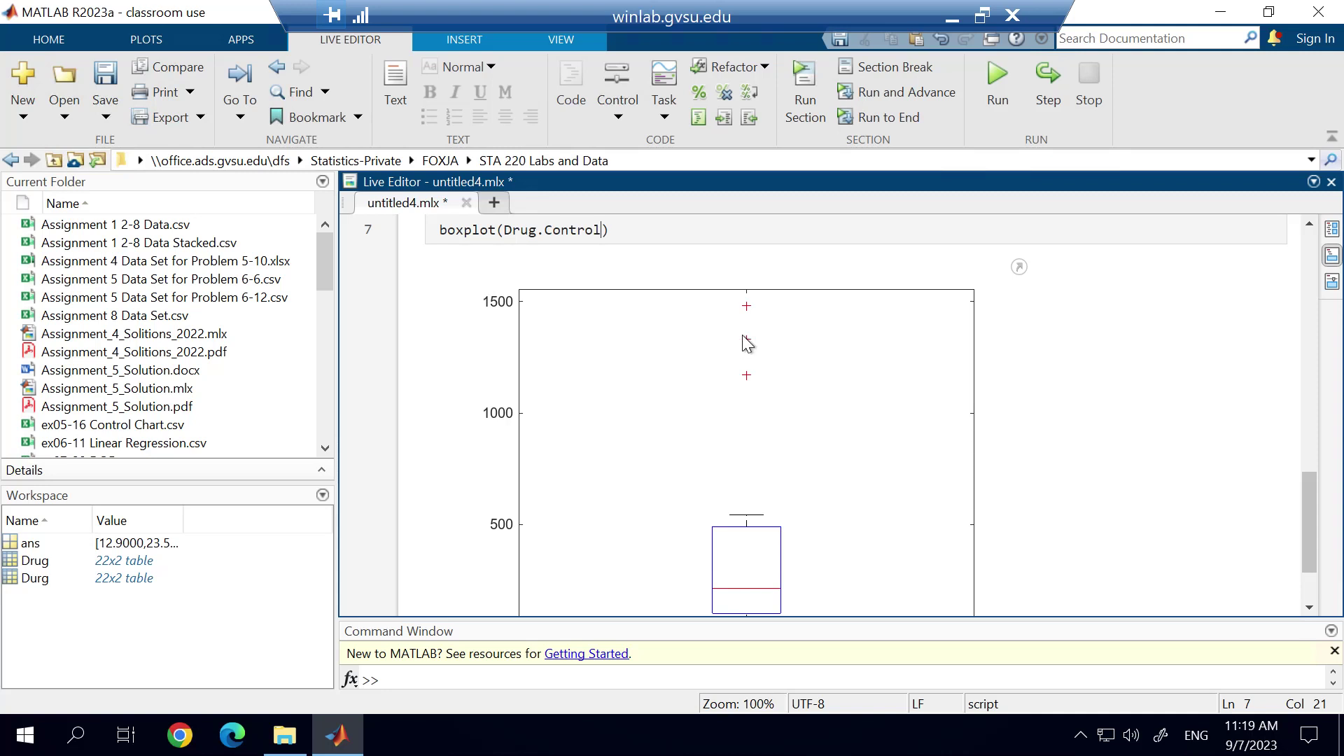
Extend line 7 to boxplot(Drug.Control, 'Colors', 'r', 'Symbol', '*') for red asterisk outliers
type(", ")
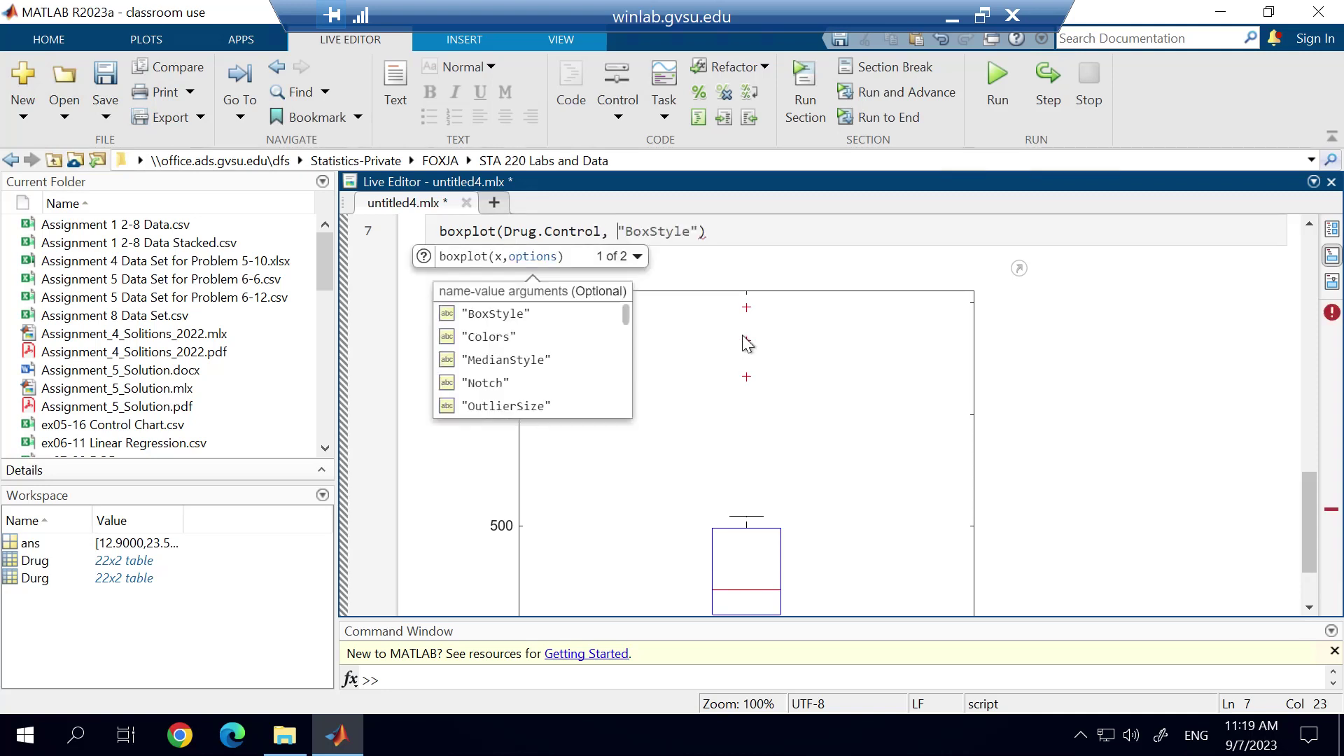
type("'Colors',")
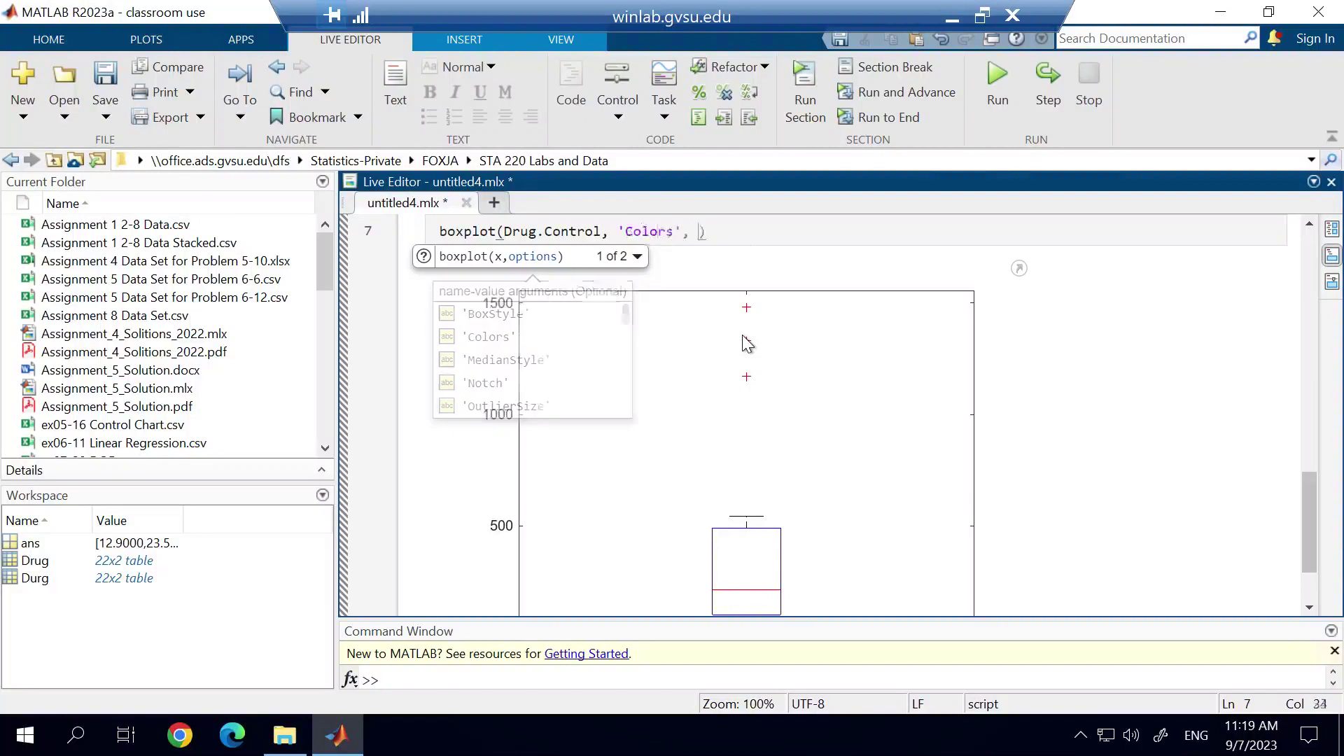
type("'")
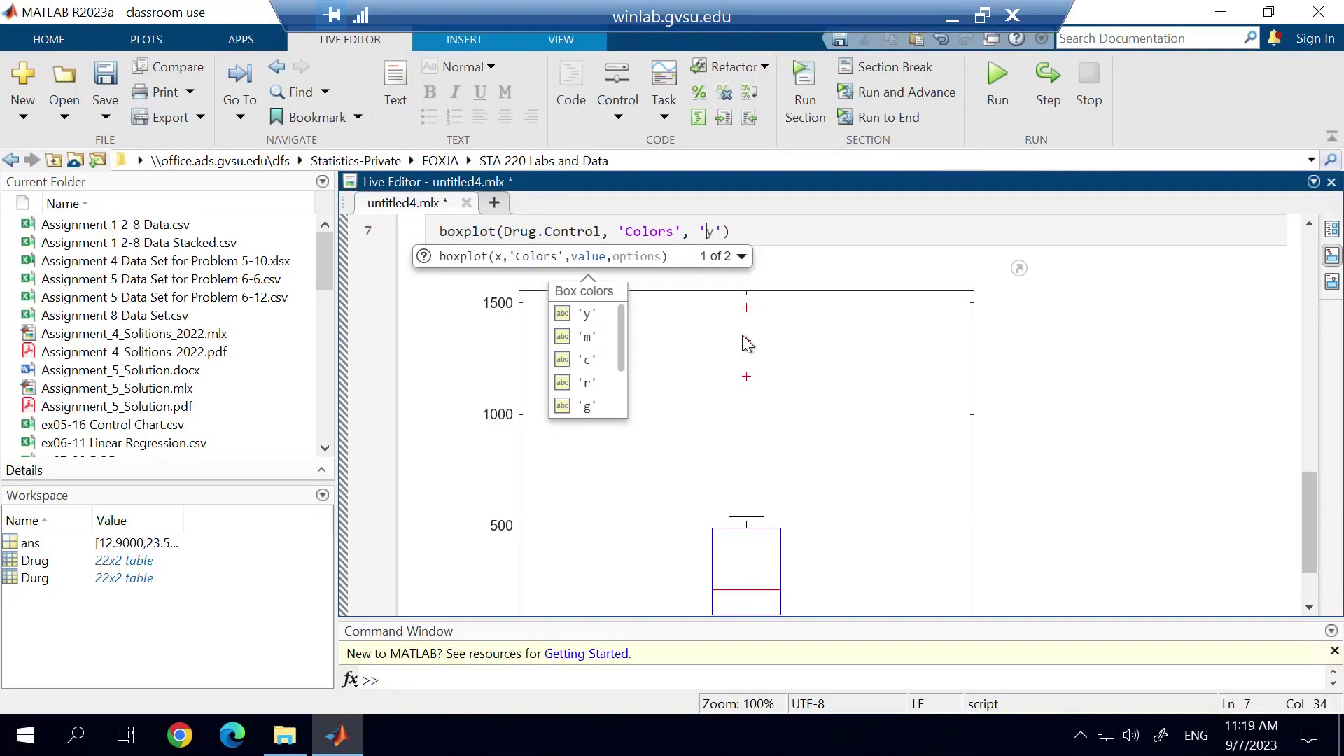
type("r'")
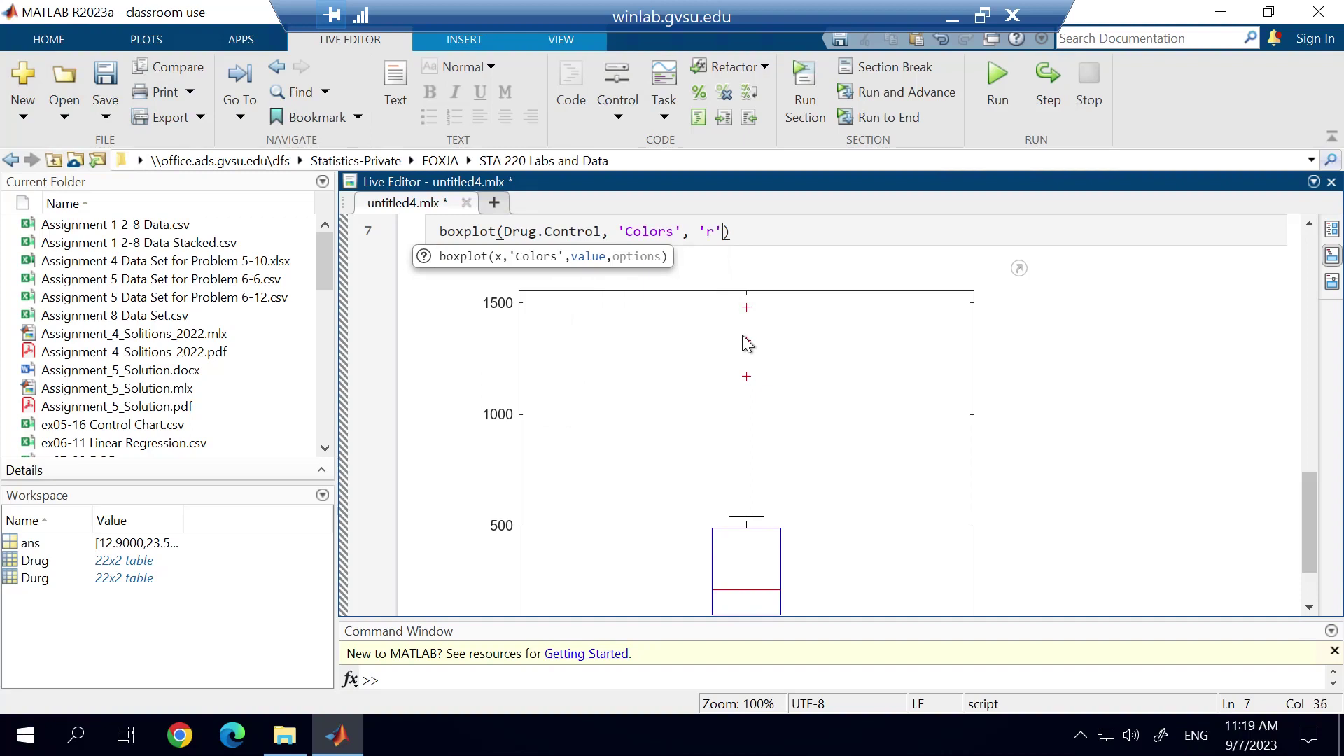
type(", '")
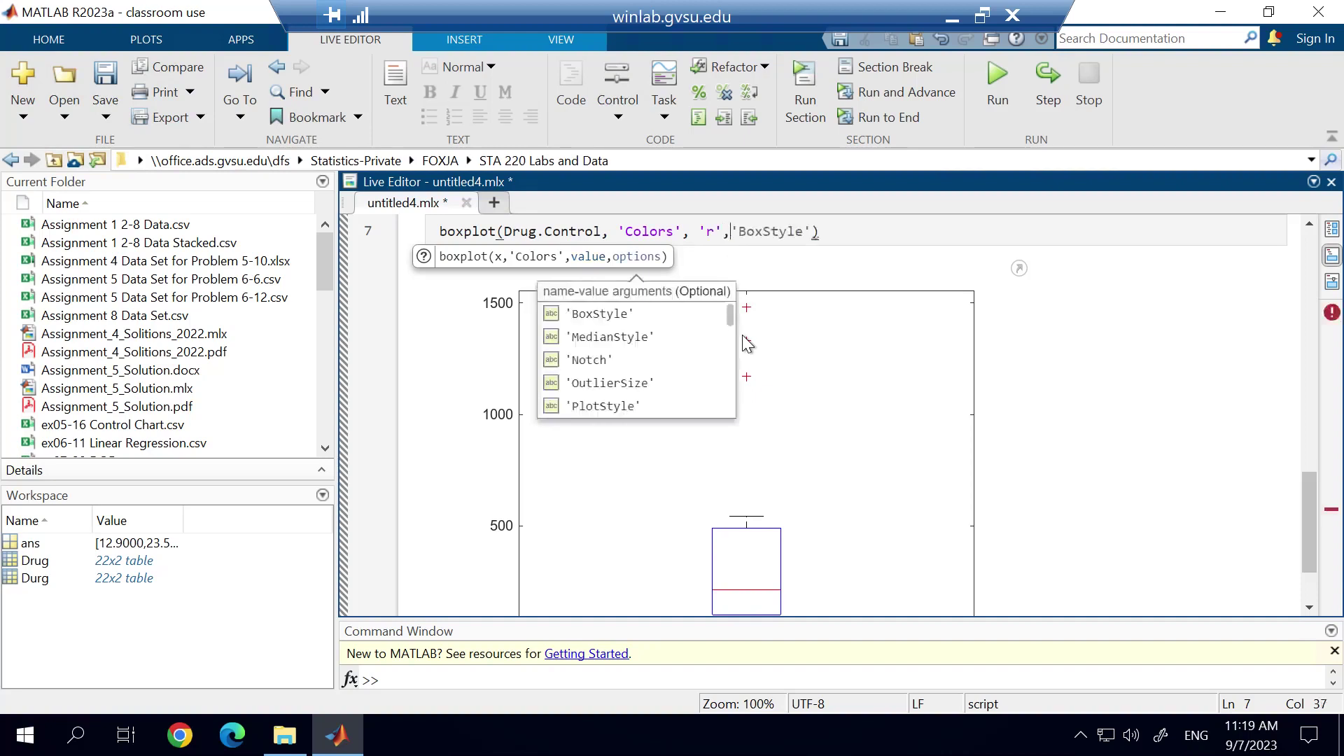
type("symbol")
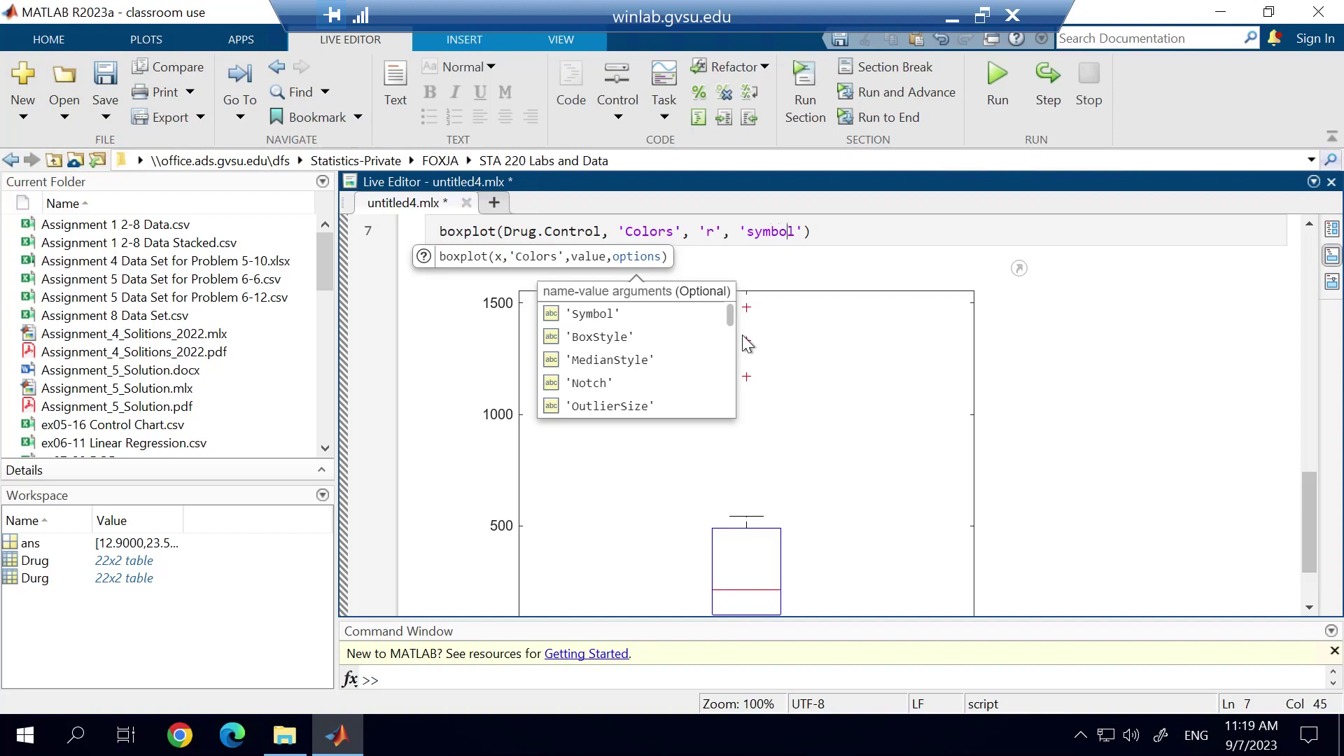
key("Tab")
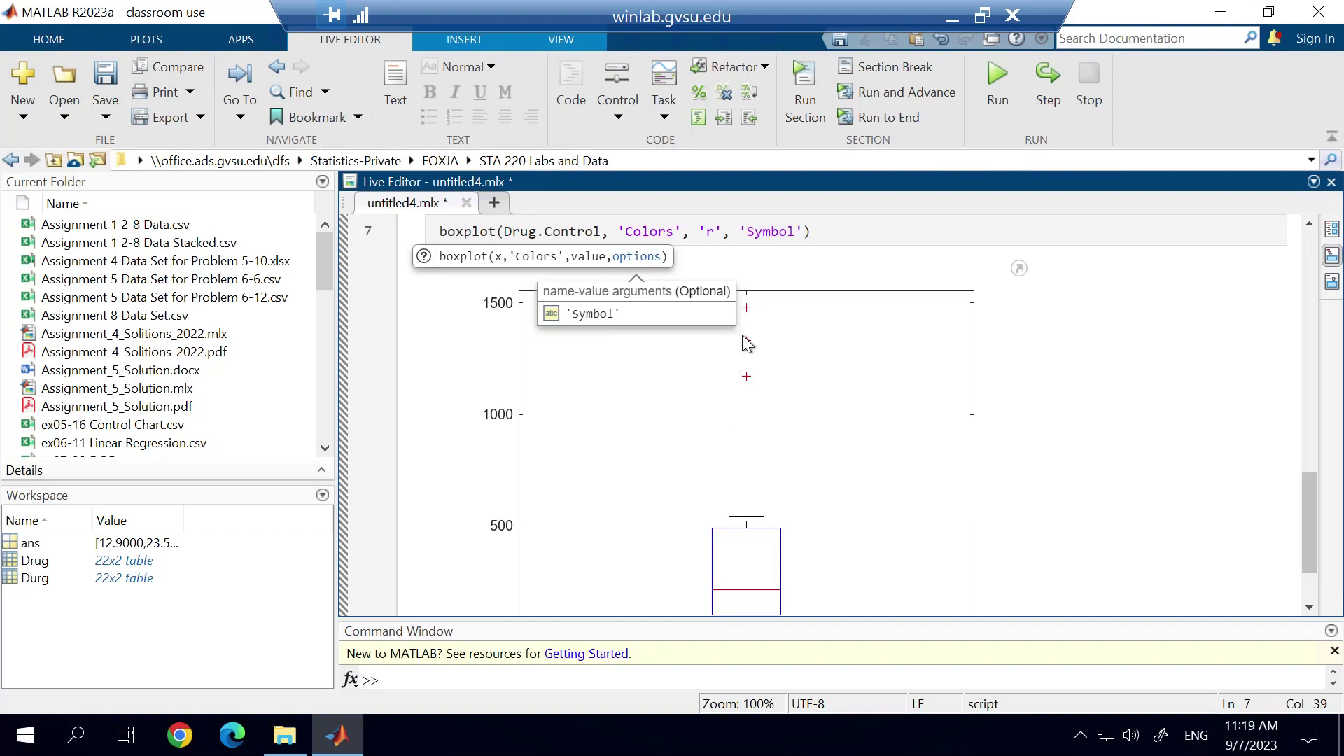
type(", ")
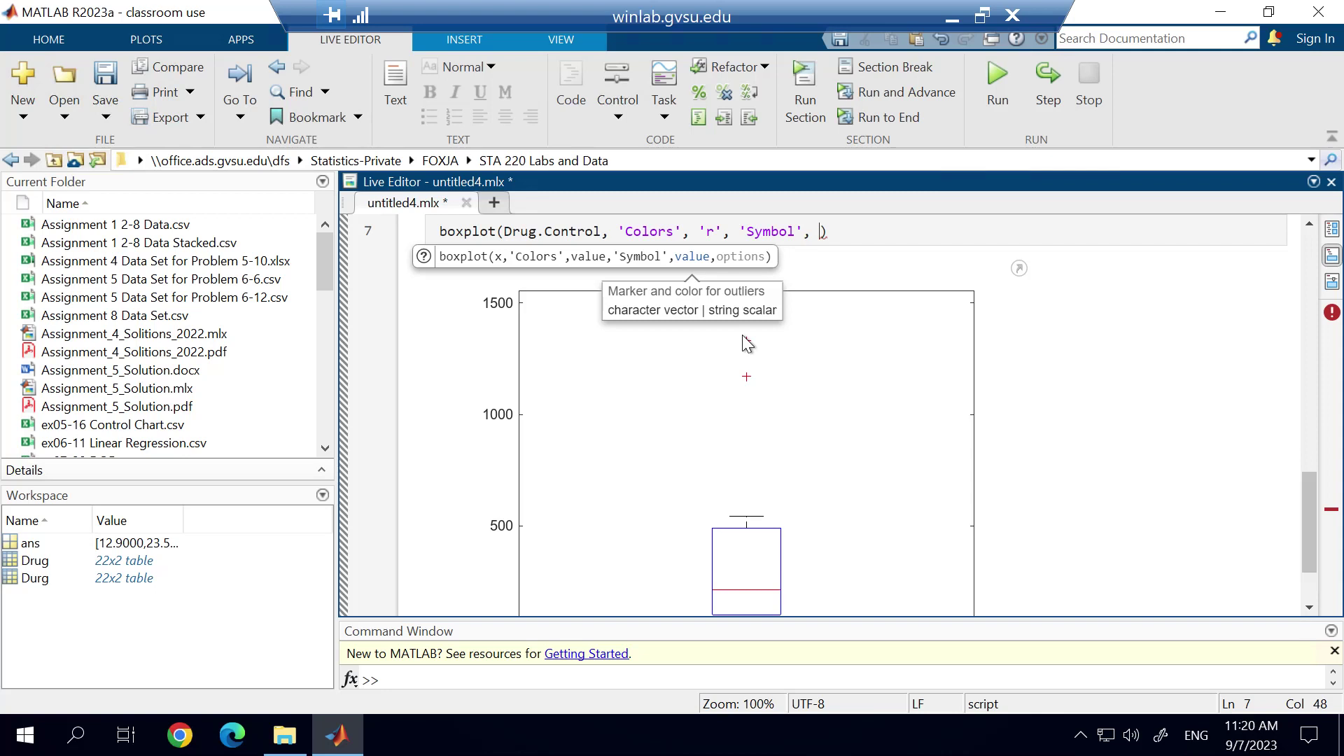
type("\"")
key("BackSpace")
type("'*")
left_click(990, 70)
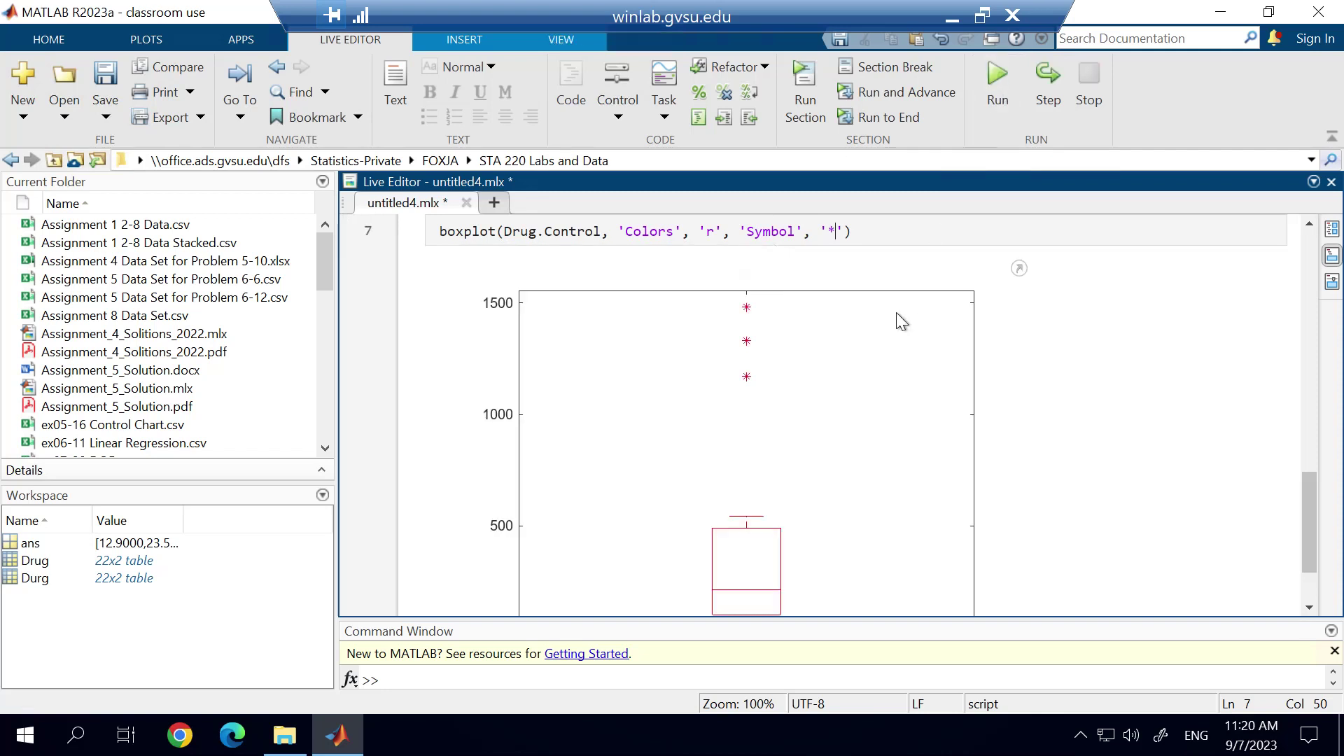
scroll(781, 480, "down", 3)
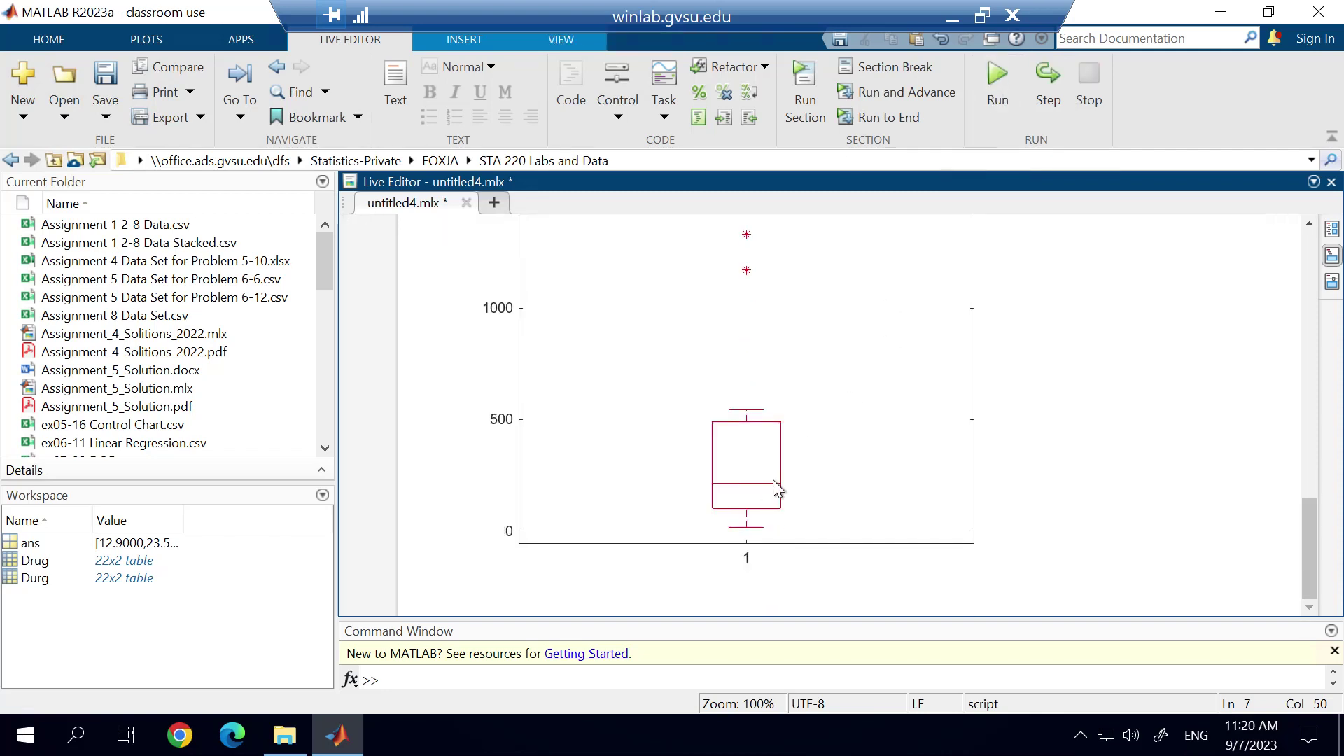
scroll(739, 518, "up", 3)
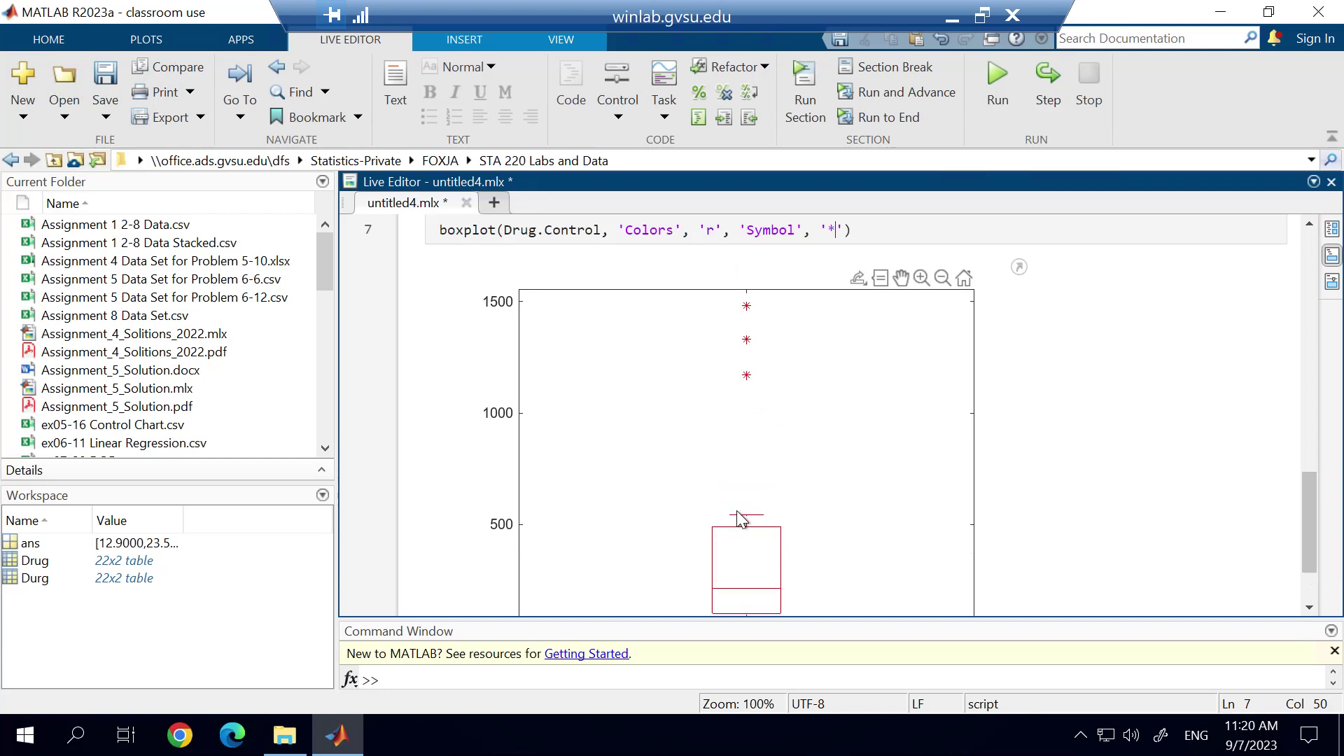